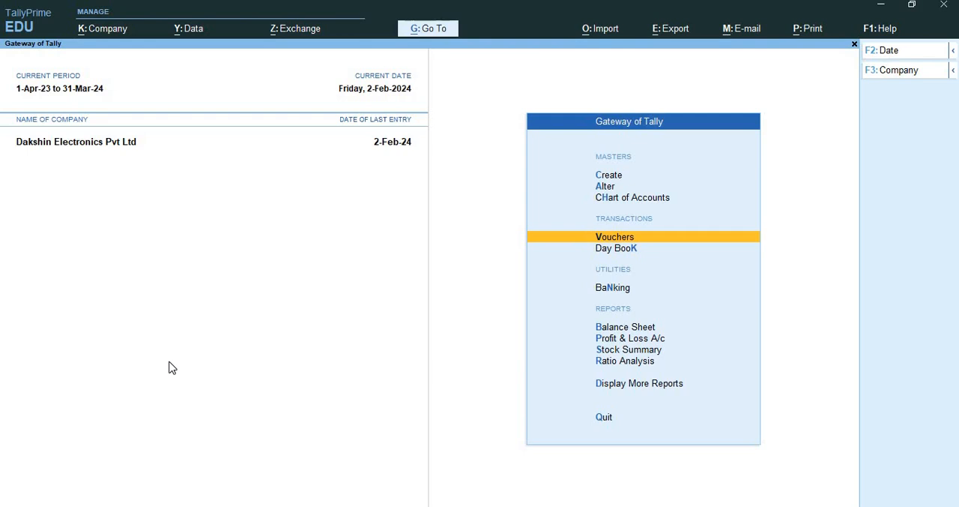
# Open a new journal voucher and set both the voucher date and the reference date to 1-Feb-24
pyautogui.press('Return')
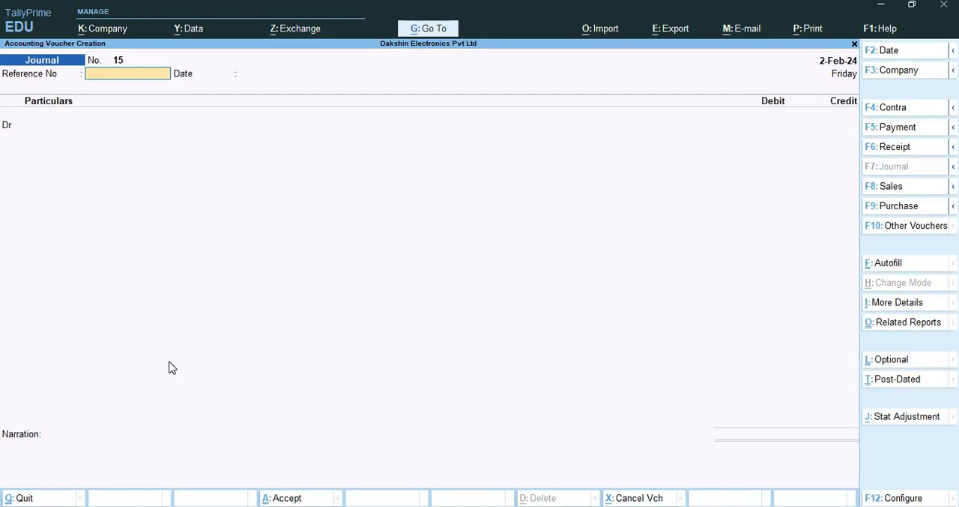
pyautogui.press('F2')
pyautogui.write('1')
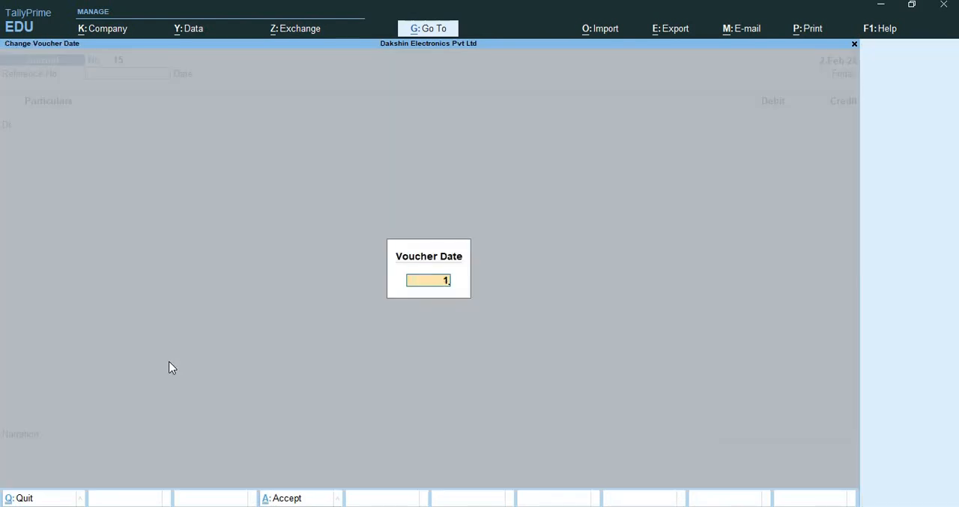
pyautogui.write('-2')
pyautogui.press('Return')
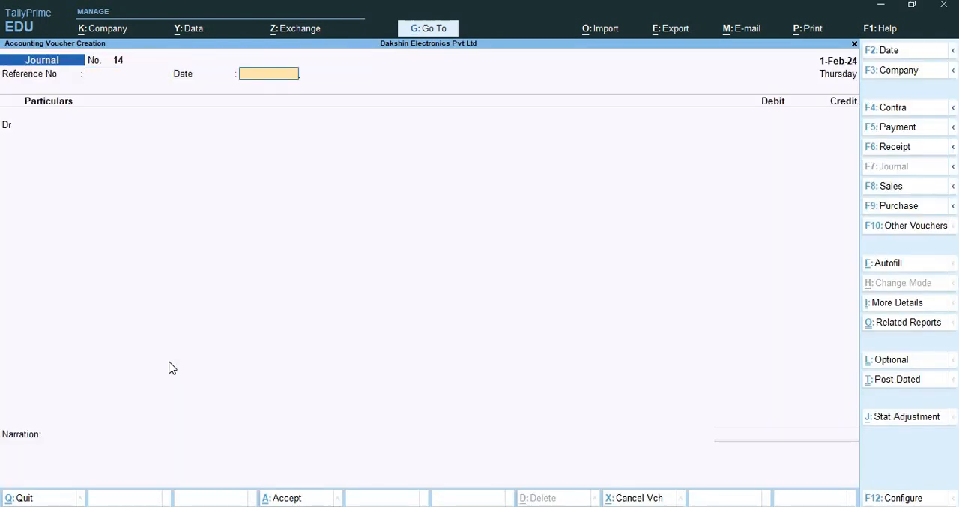
pyautogui.write('1-2')
pyautogui.press('Return')
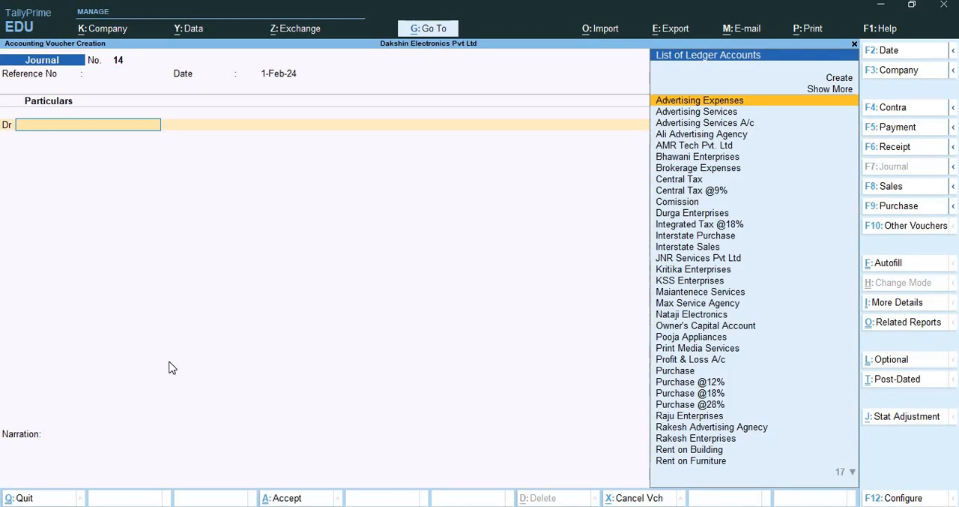
# Begin creating a ledger named Technical Skills for the journal's debit entry, leaving its alias blank
pyautogui.hotkey('alt', 'c')
pyautogui.write('Te')
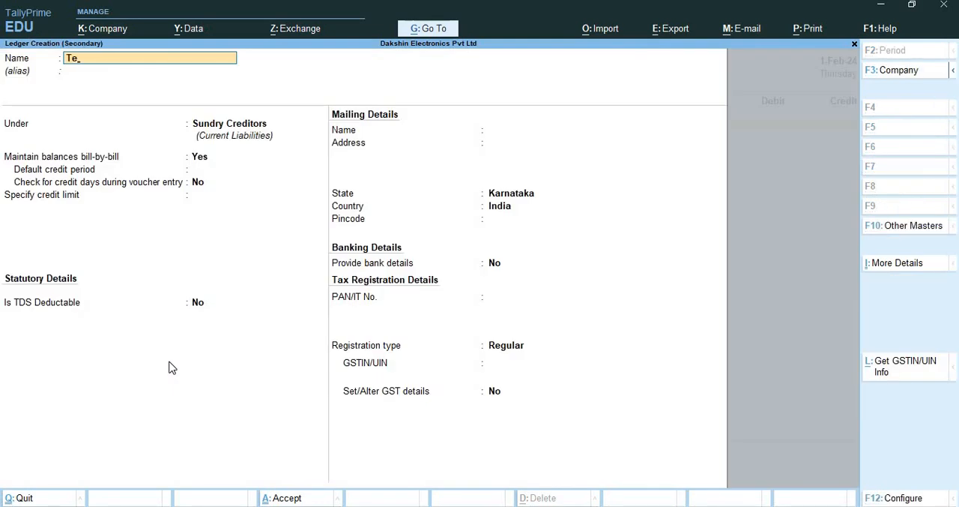
pyautogui.write('chnical Skills')
pyautogui.press('Return')
pyautogui.press('Return')
# Place the Technical Skills ledger under the Indirect Expenses group
pyautogui.write('Ind')
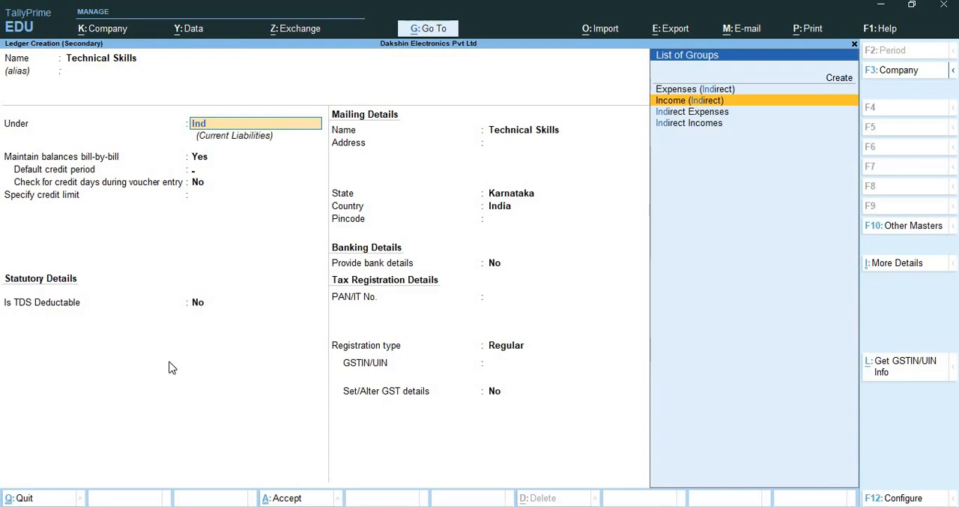
pyautogui.press('Down')
pyautogui.press('Down')
pyautogui.press('Return')
pyautogui.press('BackSpace')
pyautogui.write('Ind')
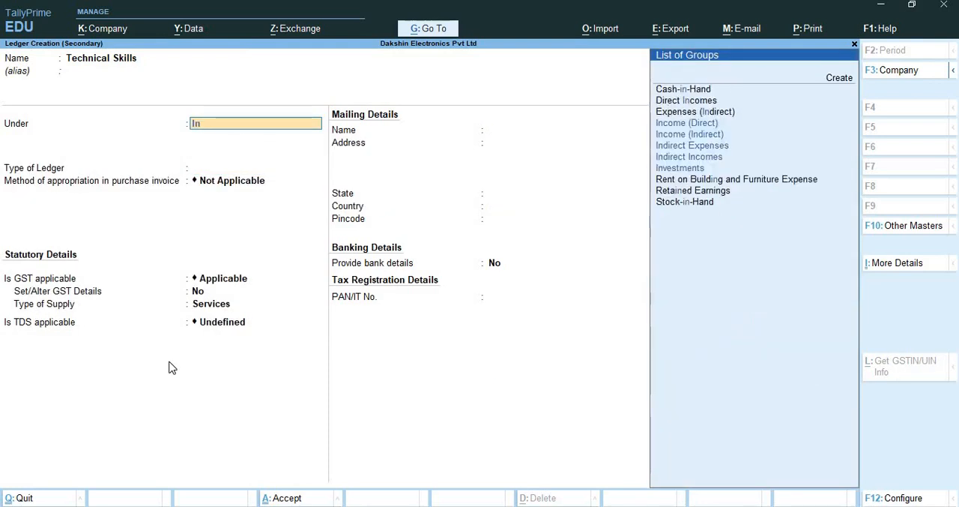
pyautogui.press('Down')
pyautogui.press('Down')
pyautogui.press('Up')
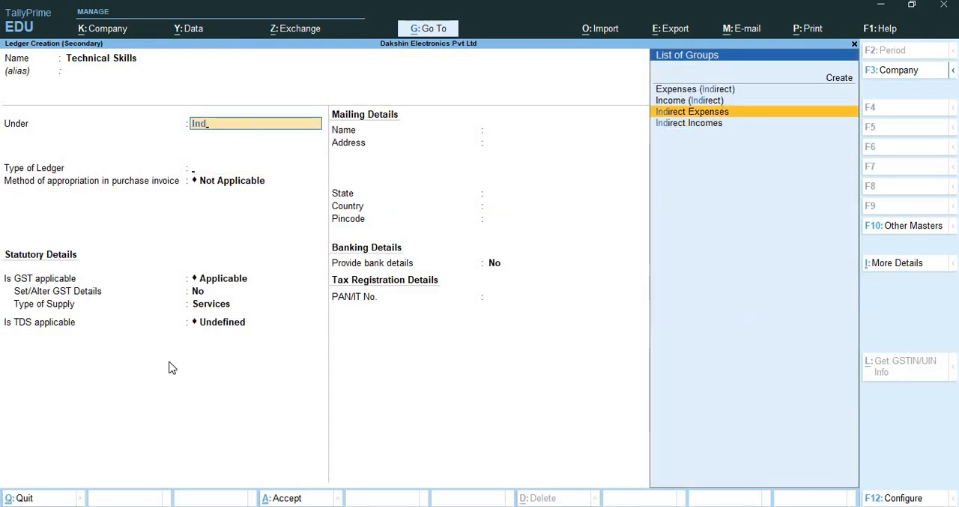
pyautogui.press('Return')
pyautogui.press('Return')
# Keep the ledger's default type and GST settings and set TDS to Applicable
pyautogui.press('Return')
pyautogui.press('Return')
pyautogui.press('Return')
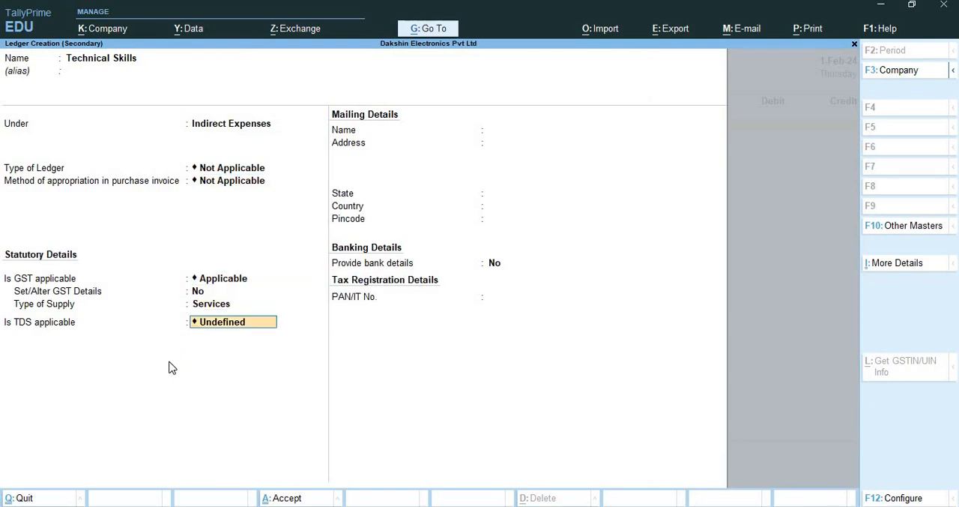
pyautogui.write('Ap')
pyautogui.press('Down')
pyautogui.press('Return')
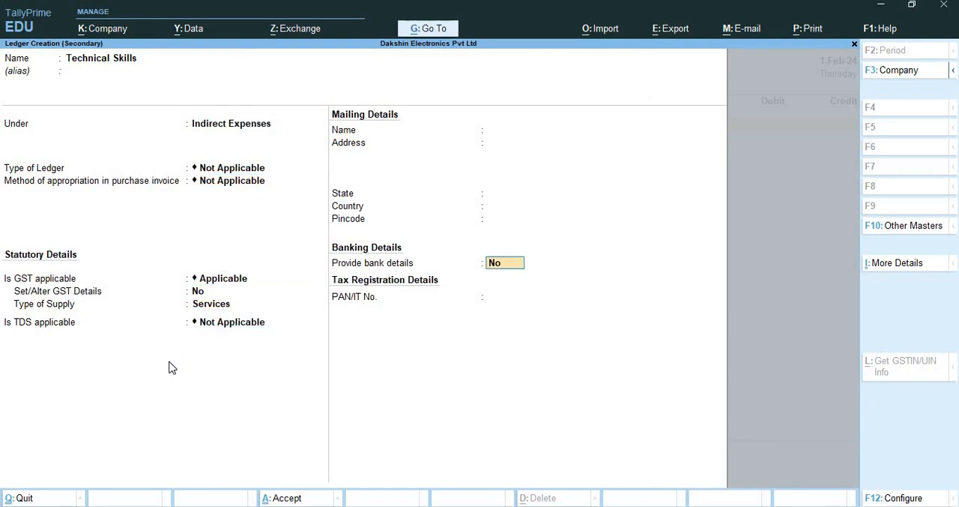
pyautogui.press('BackSpace')
pyautogui.press('Up')
pyautogui.press('Return')
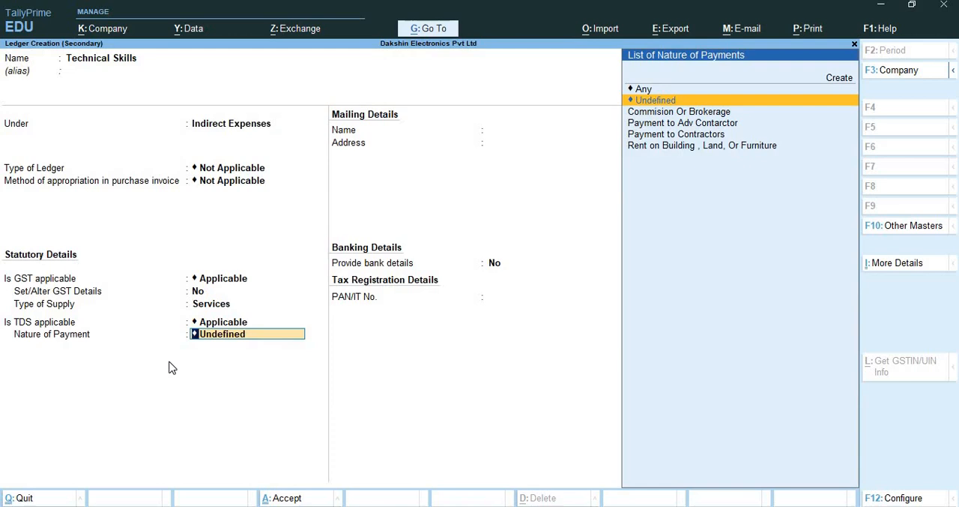
# Begin creating a TDS nature of payment named Fees for Technical Services for the ledger
pyautogui.press('alt')
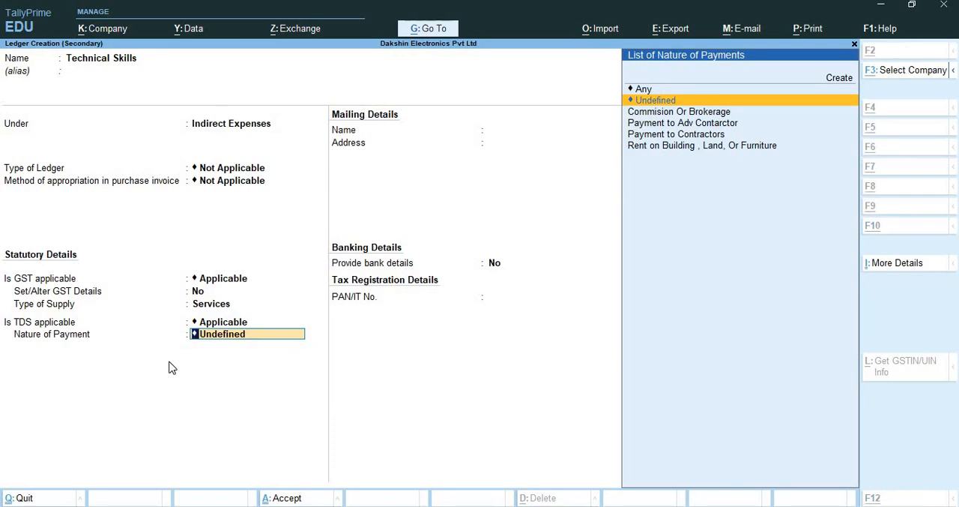
pyautogui.hotkey('alt', 'c')
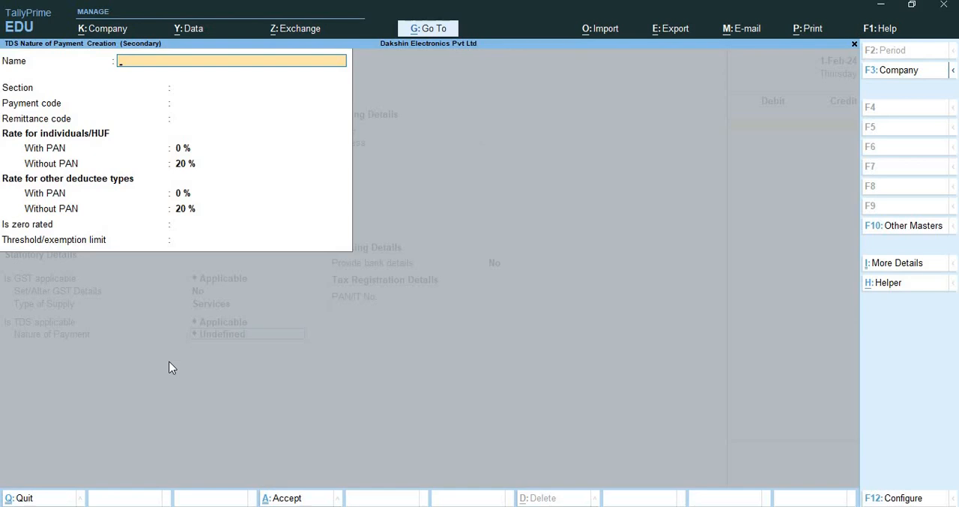
pyautogui.write('Fees for technical Services')
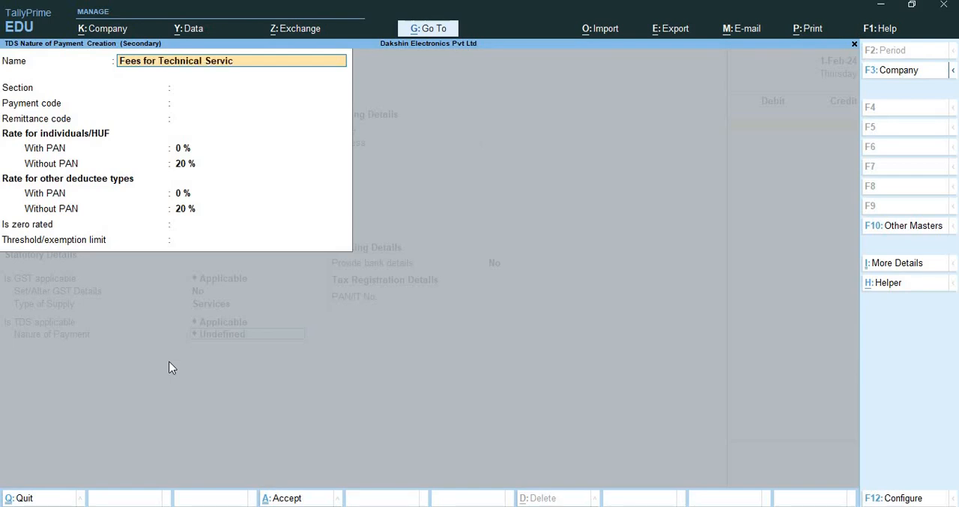
pyautogui.press('Return')
pyautogui.press('Return')
pyautogui.press('BackSpace')
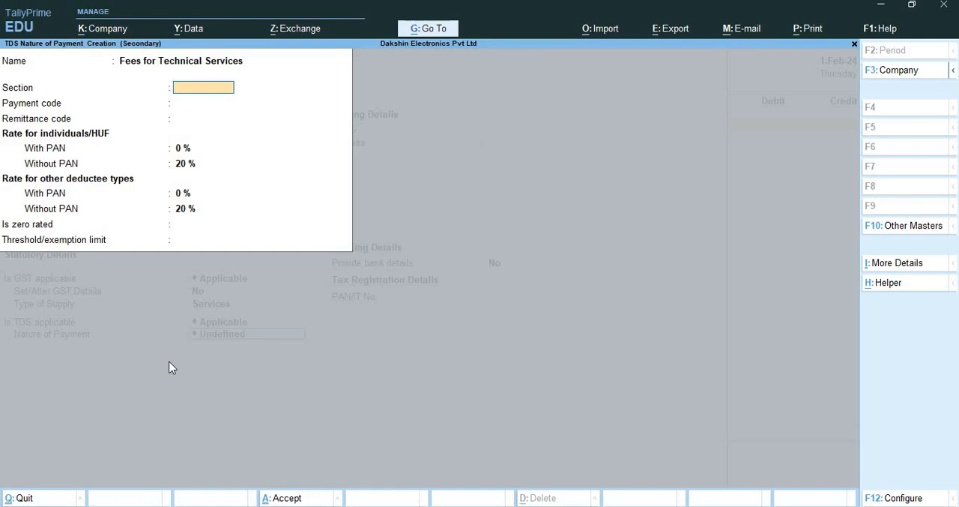
# Set the nature of payment's section to 194J, payment code to 94J and remittance code to 283
pyautogui.write('194J')
pyautogui.press('Return')
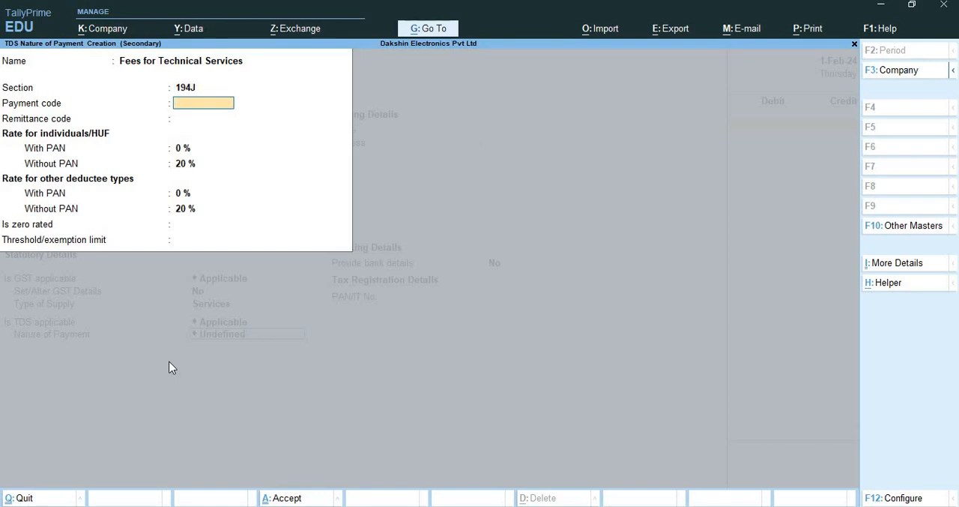
pyautogui.write('94J')
pyautogui.press('Return')
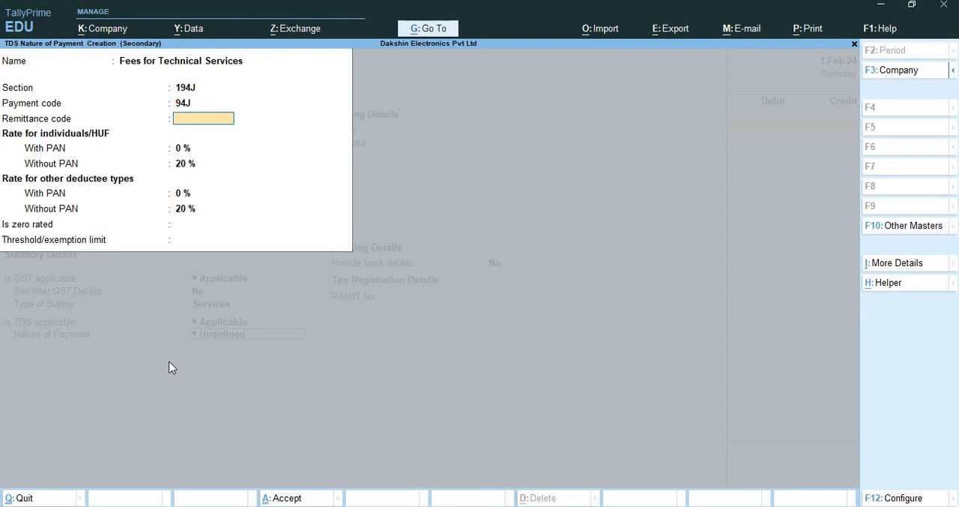
pyautogui.write('283')
pyautogui.press('Return')
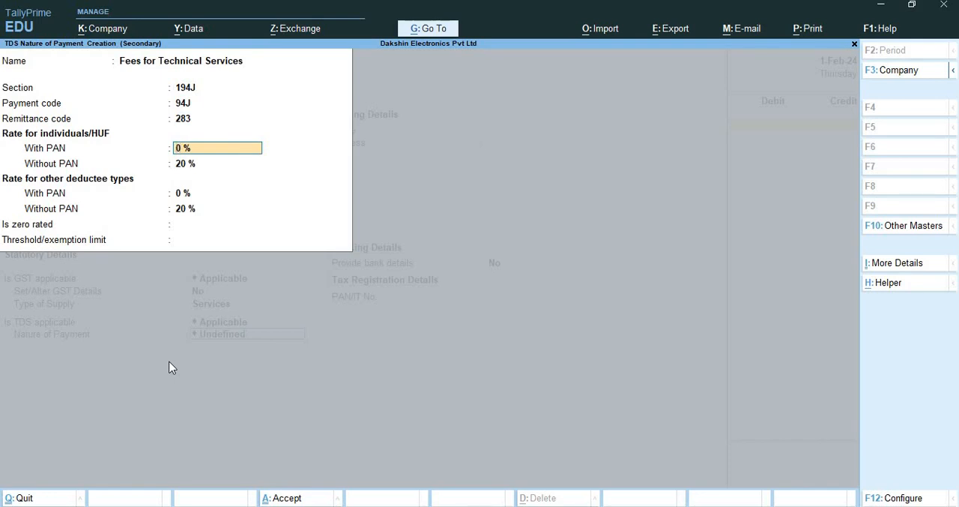
# Set the with-PAN TDS rate to 1.5% for individuals/HUF and other deductee types, keeping 20% without PAN
pyautogui.write('1.5')
pyautogui.press('Return')
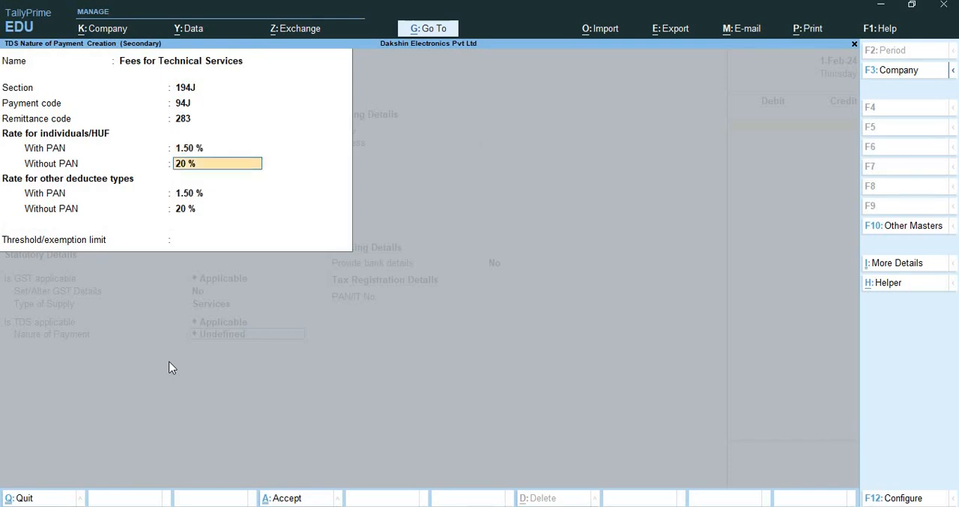
pyautogui.press('Return')
pyautogui.press('Return')
pyautogui.press('Return')
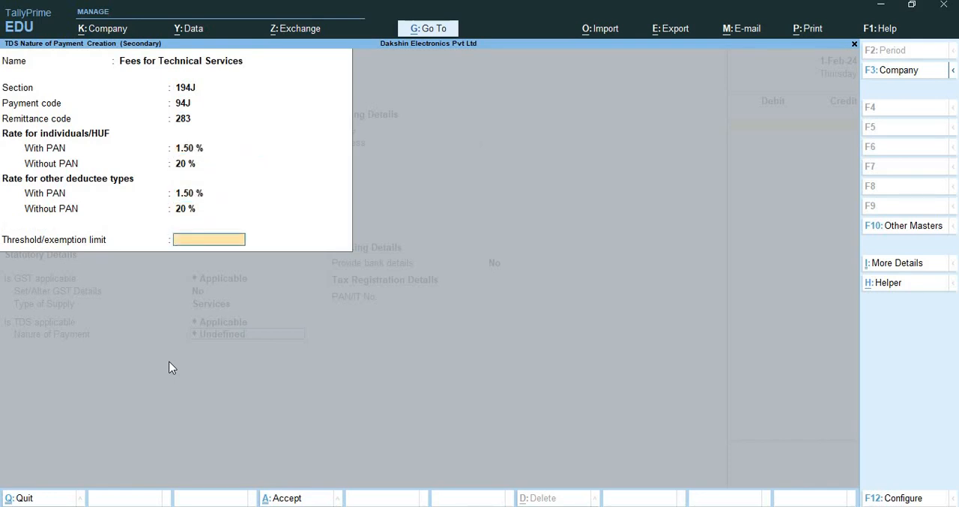
# Set the threshold limit to 30000 and save both the nature of payment and the Technical Skills ledger
pyautogui.write('30000')
pyautogui.press('Return')
pyautogui.press('Return')
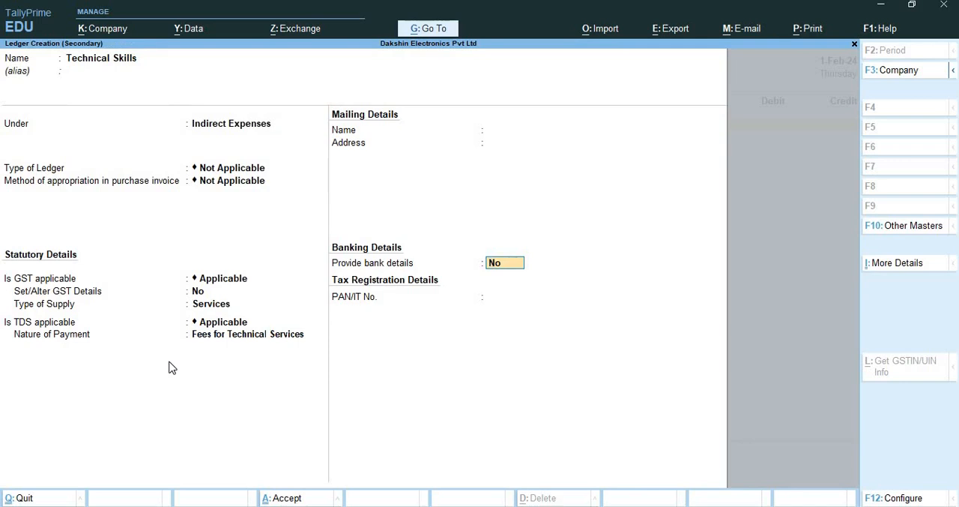
pyautogui.press('Return')
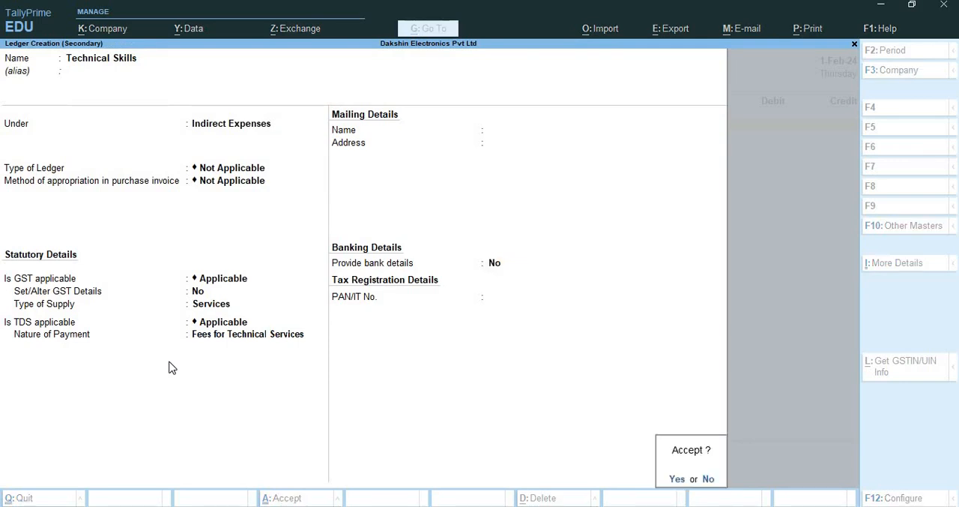
pyautogui.press('Return')
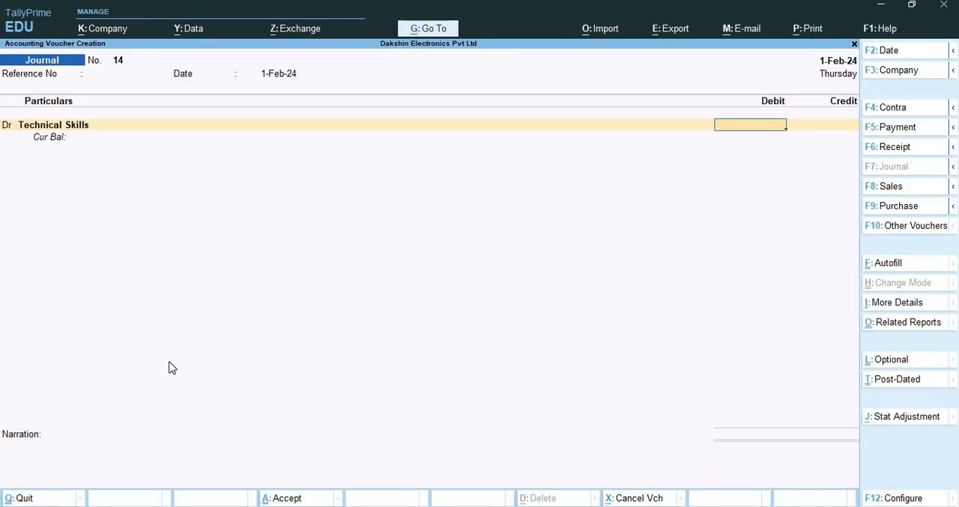
# Debit Technical Skills with 35000 and accept the full amount as assessable under Fees for Technical Services
pyautogui.write('35000')
pyautogui.press('Return')
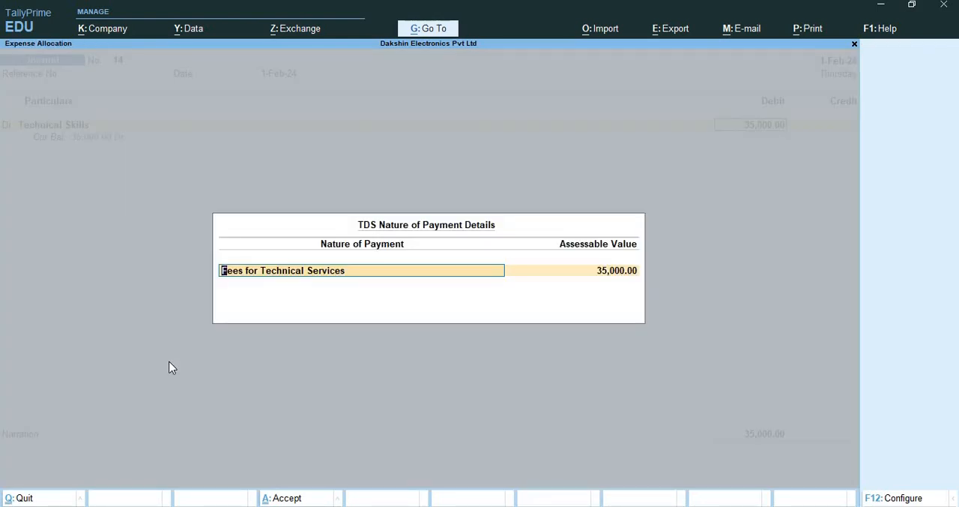
pyautogui.press('Return')
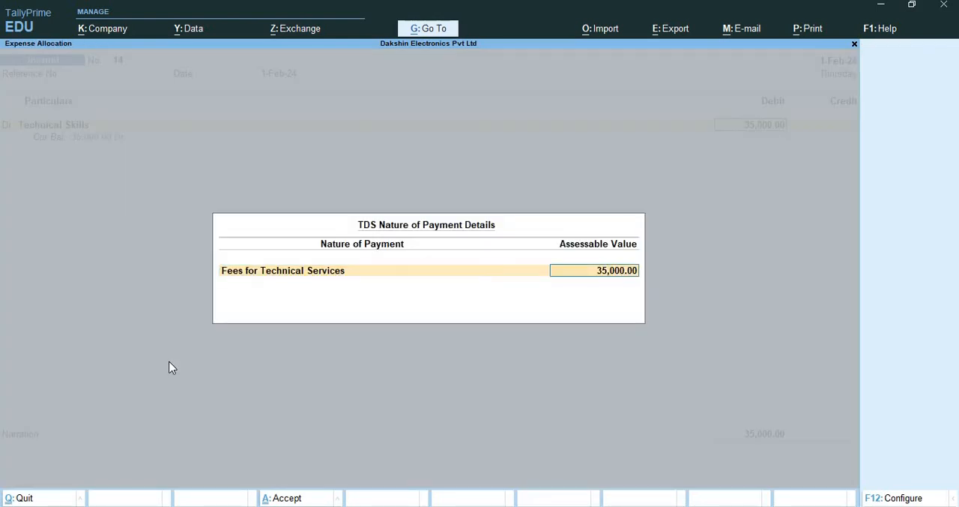
pyautogui.press('Return')
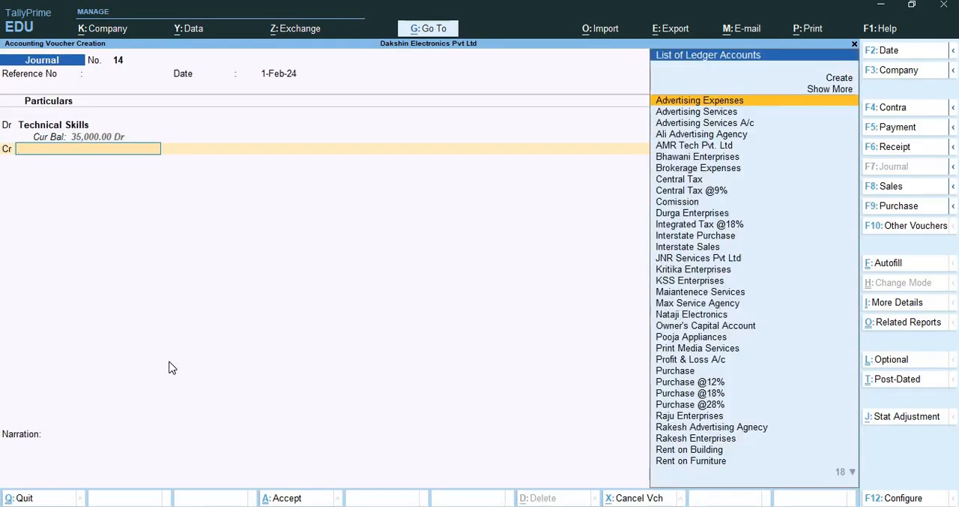
# Begin creating a ledger named KPN Sole Properietor for the journal's credit entry, leaving its alias blank
pyautogui.hotkey('alt', 'c')
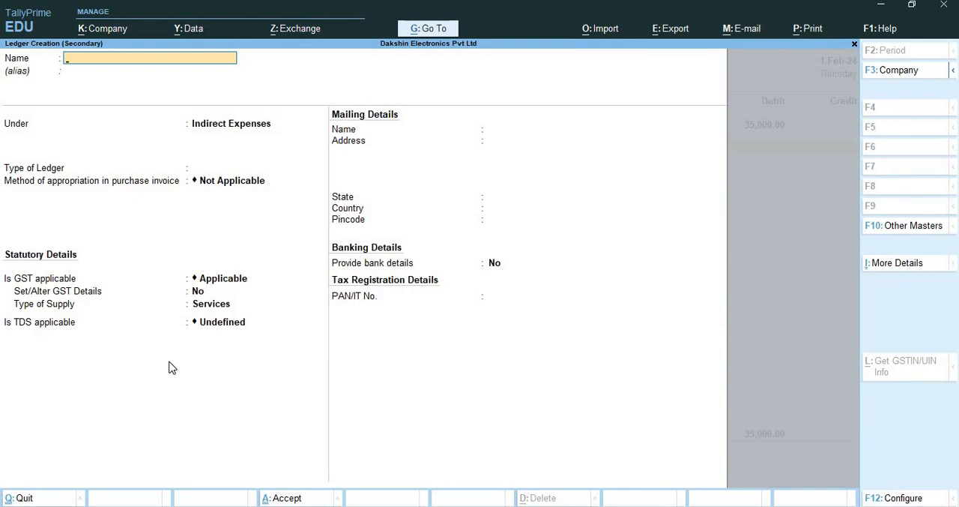
pyautogui.write('KPN Sole')
pyautogui.write('Properieto')
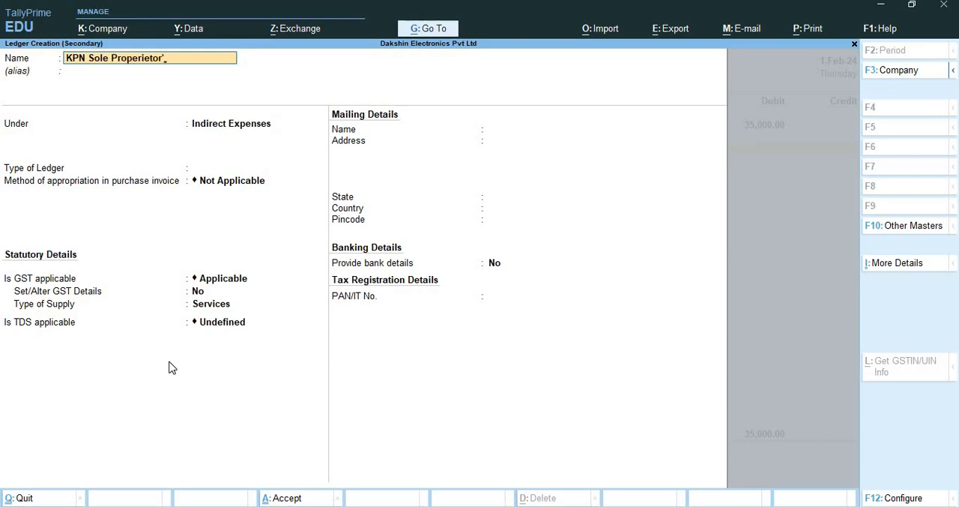
pyautogui.write('r')
pyautogui.press('Return')
pyautogui.press('Return')
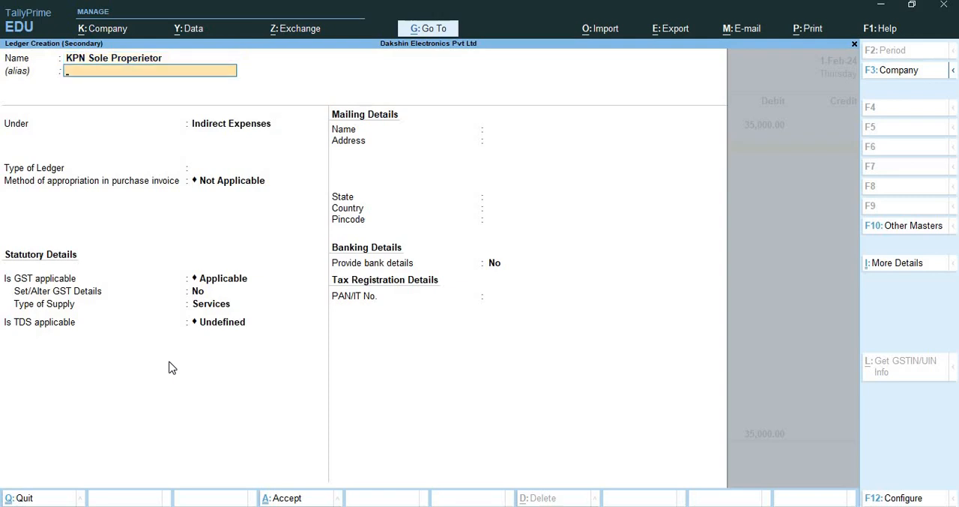
# Place the KPN Sole Properietor ledger under Sundry Creditors, keeping bill-by-bill balances and the default credit settings
pyautogui.write('Sun')
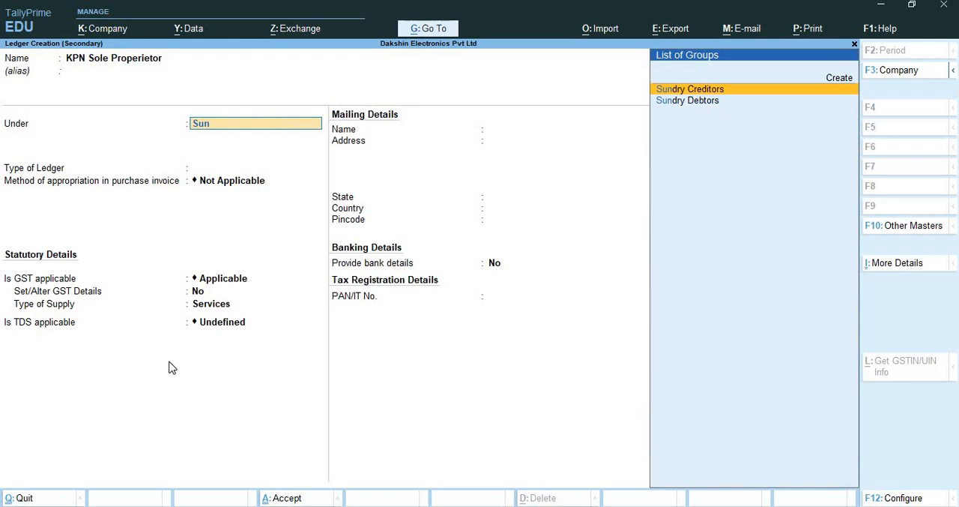
pyautogui.press('Return')
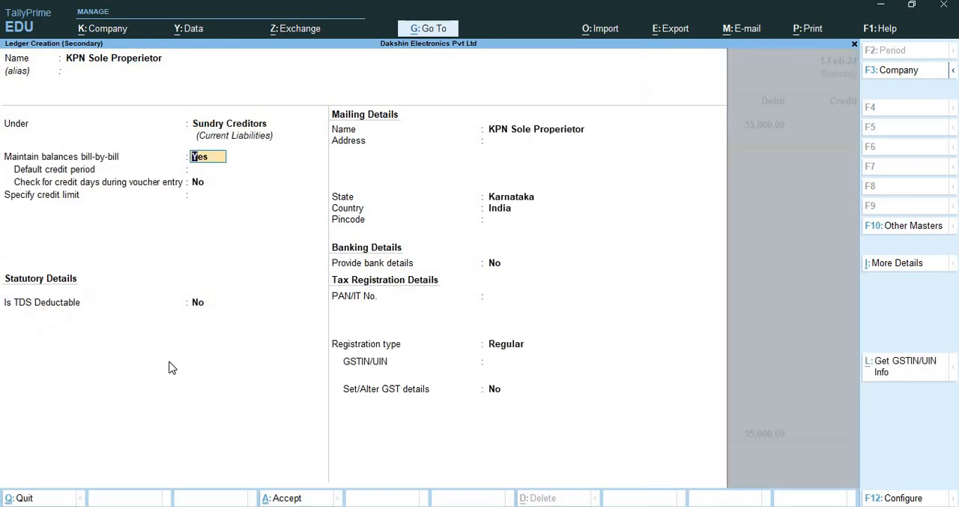
pyautogui.press('Return')
# Mark the KPN Sole Properietor ledger as TDS deductable with the deductee type Company - Resident
pyautogui.press('Return')
pyautogui.press('Return')
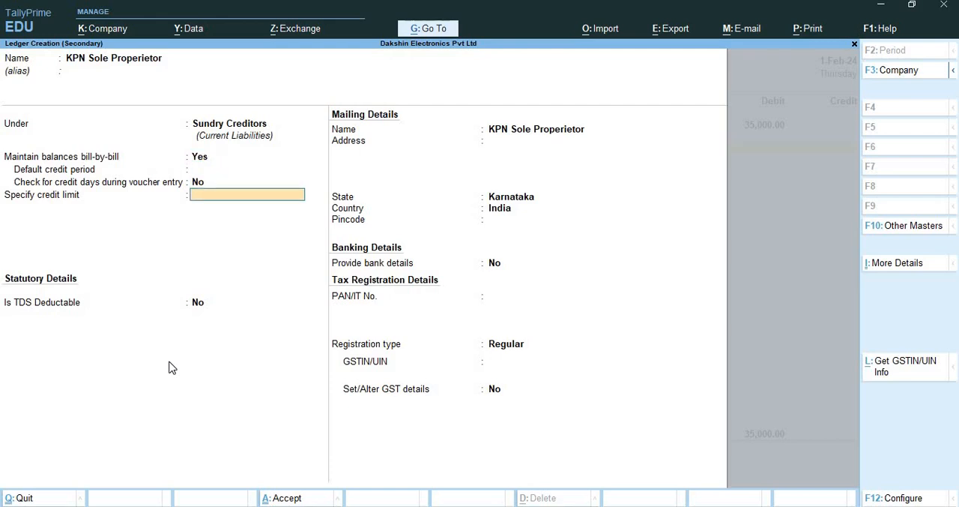
pyautogui.press('Return')
pyautogui.write('yes')
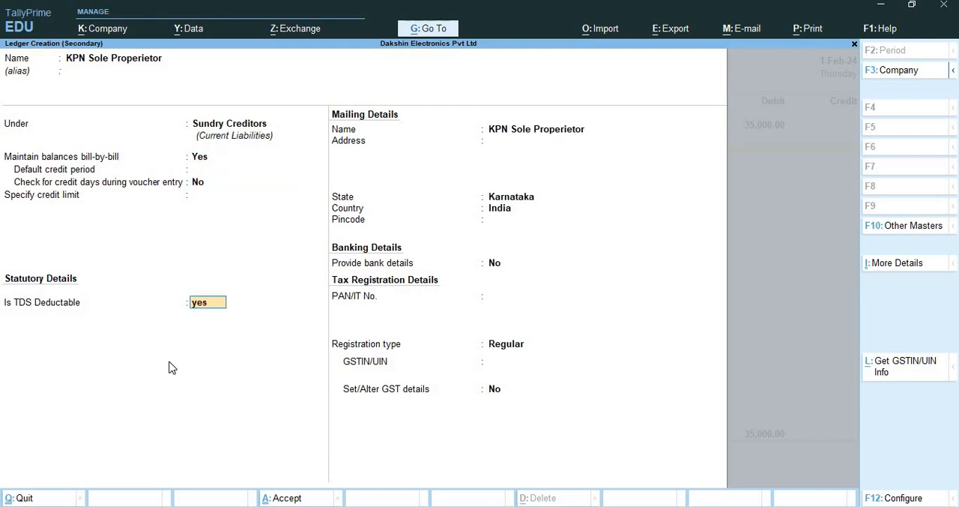
pyautogui.press('Return')
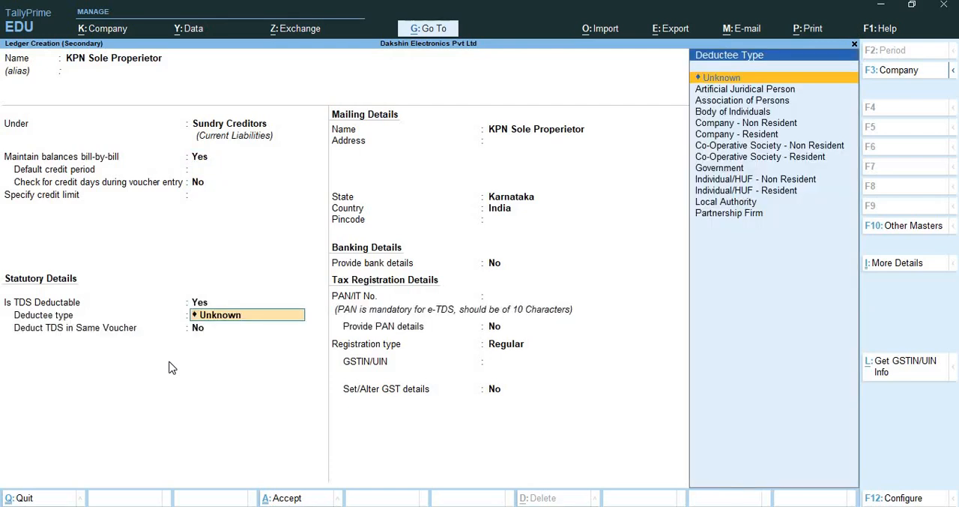
pyautogui.press('Down')
pyautogui.press('Down')
pyautogui.press('Down')
pyautogui.press('Down')
pyautogui.press('Down')
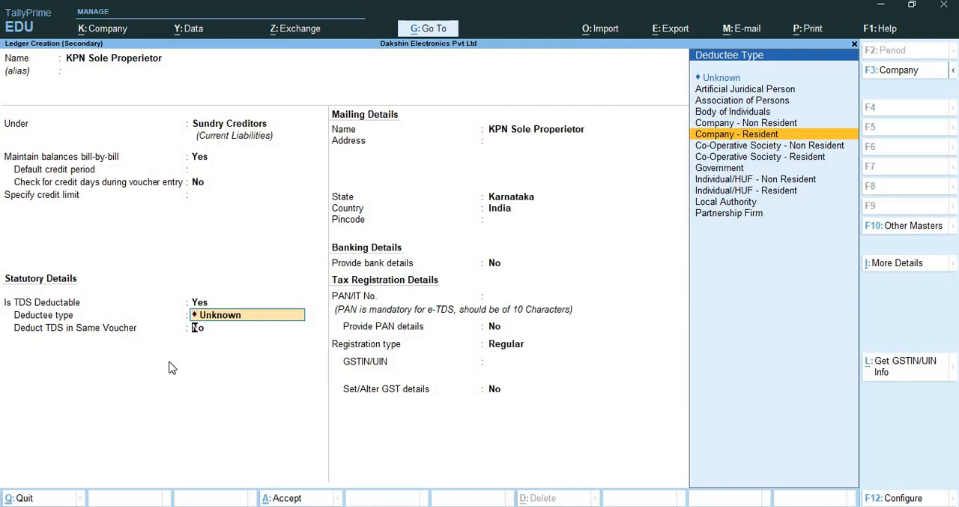
pyautogui.press('Return')
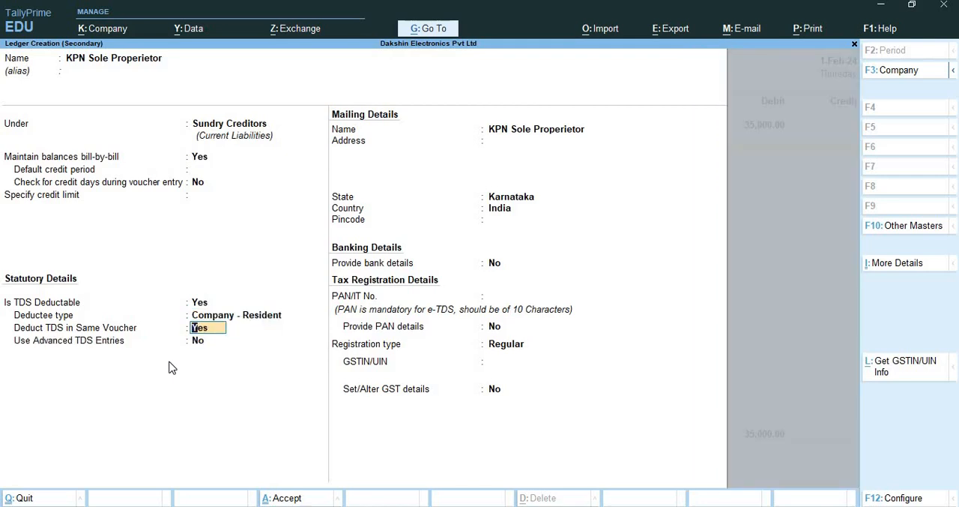
# Enable TDS deduction in the same voucher for Fees for Technical Services, leaving advanced TDS entries off
pyautogui.write('n')
pyautogui.press('Return')
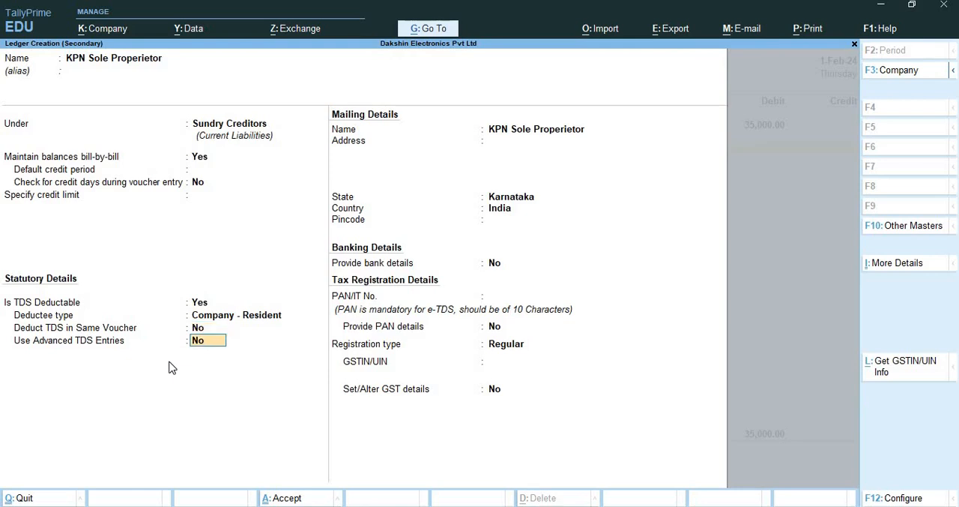
pyautogui.press('Up')
pyautogui.write('y')
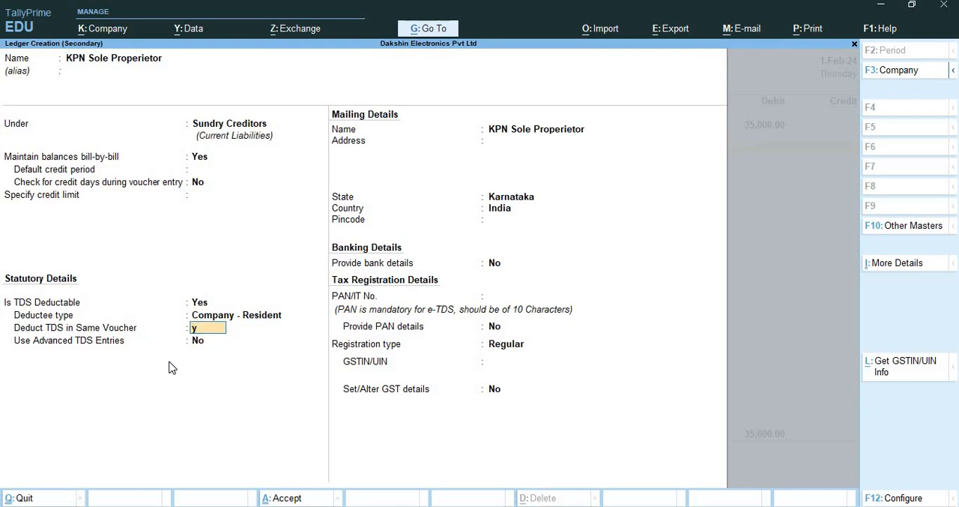
pyautogui.press('Return')
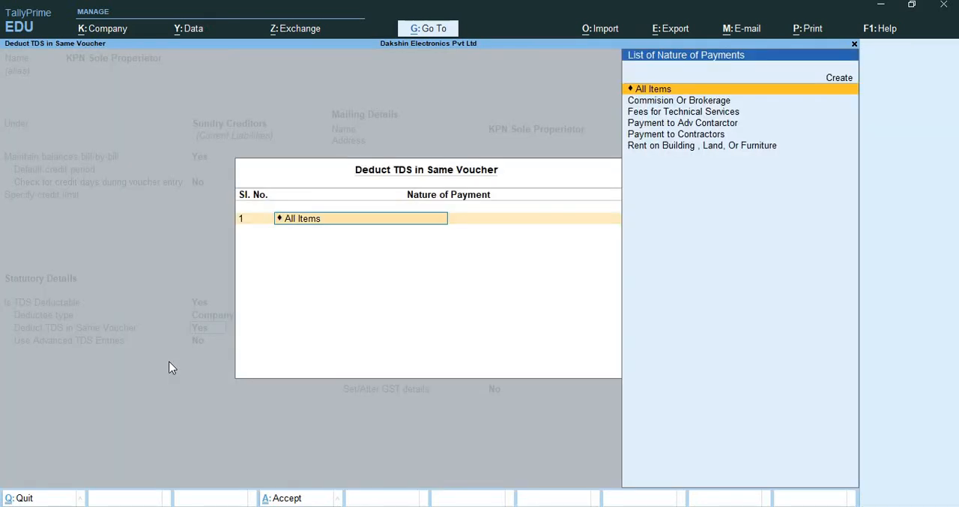
pyautogui.press('Down')
pyautogui.press('Down')
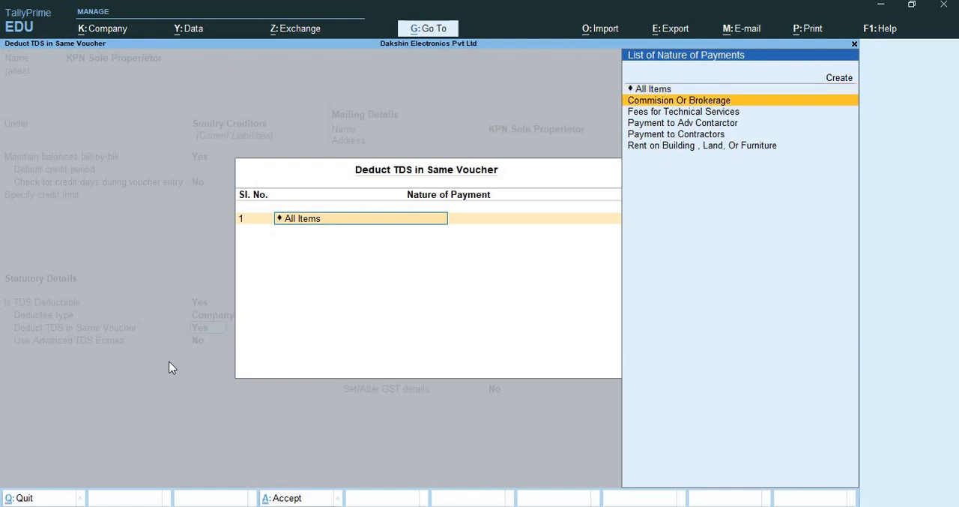
pyautogui.press('Return')
# Leave the mailing, bank, PAN and GST details at their defaults and save the KPN Sole Properietor ledger
pyautogui.press('Return')
pyautogui.press('Return')
pyautogui.press('Return')
pyautogui.press('Return')
pyautogui.press('Return')
pyautogui.press('Return')
pyautogui.press('Return')
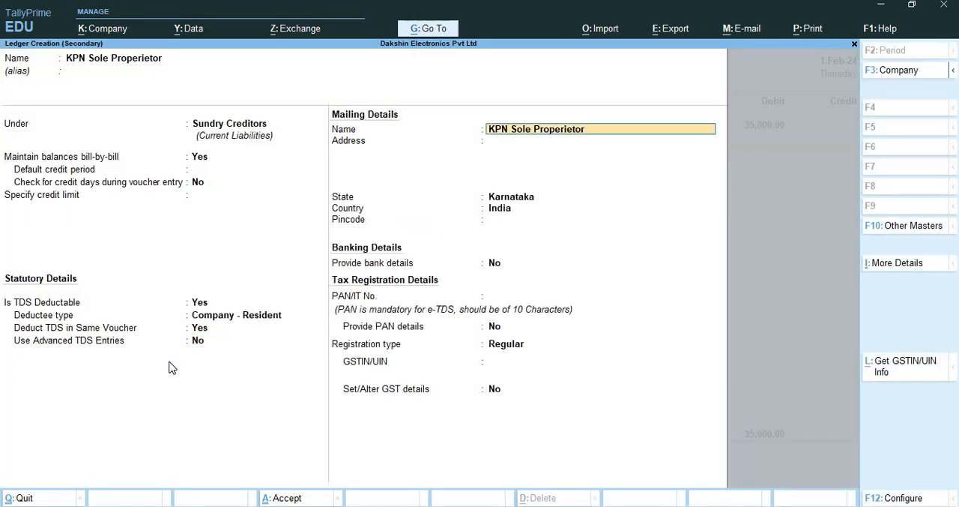
pyautogui.press('Return')
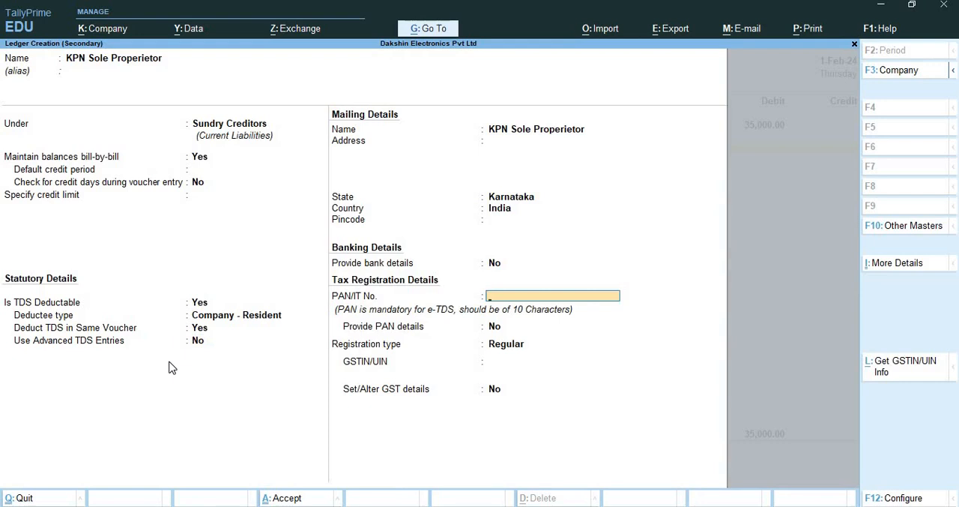
pyautogui.press('Return')
pyautogui.press('Return')
pyautogui.press('Return')
pyautogui.press('Return')
pyautogui.press('Return')
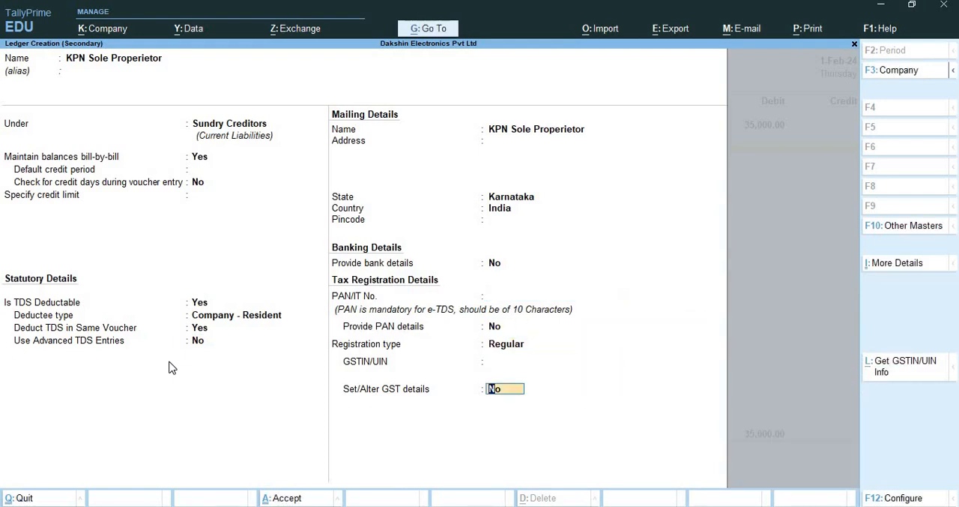
pyautogui.press('Return')
pyautogui.press('Return')
# Allocate the KPN Sole Properietor credit to New Ref 14, with bill-wise lines of 35,000 Cr and 7,000 Dr
pyautogui.press('Return')
pyautogui.press('Return')
pyautogui.press('Return')
pyautogui.press('Return')
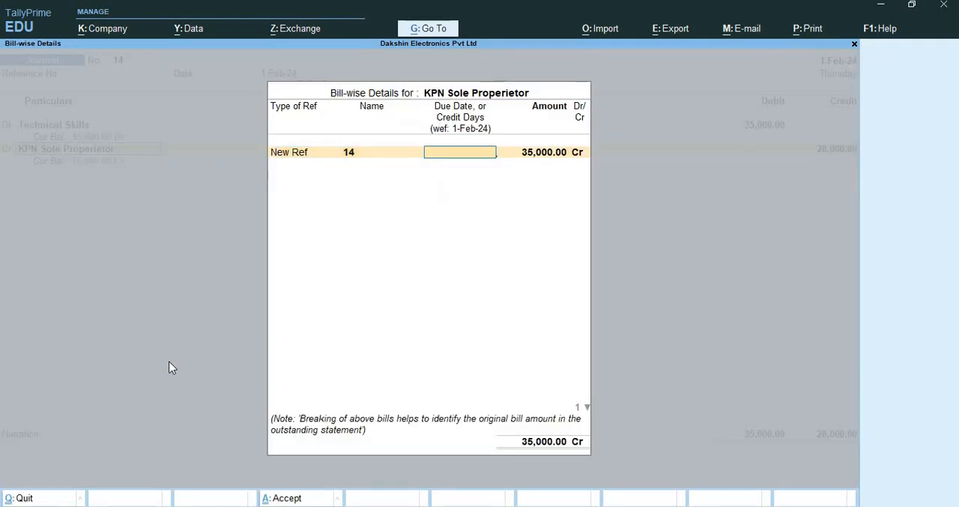
pyautogui.press('Return')
pyautogui.press('Return')
pyautogui.press('Return')
pyautogui.press('Return')
pyautogui.press('Return')
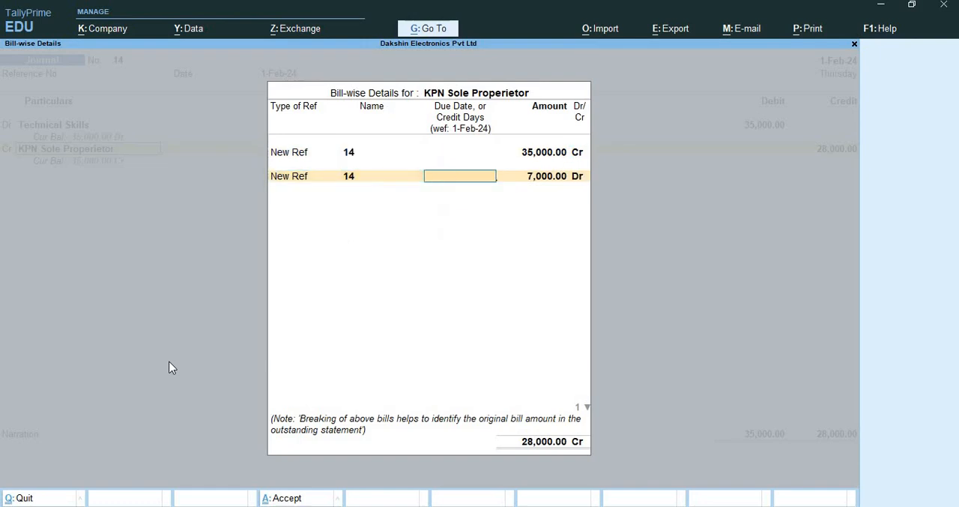
pyautogui.press('Return')
pyautogui.press('Return')
pyautogui.press('Return')
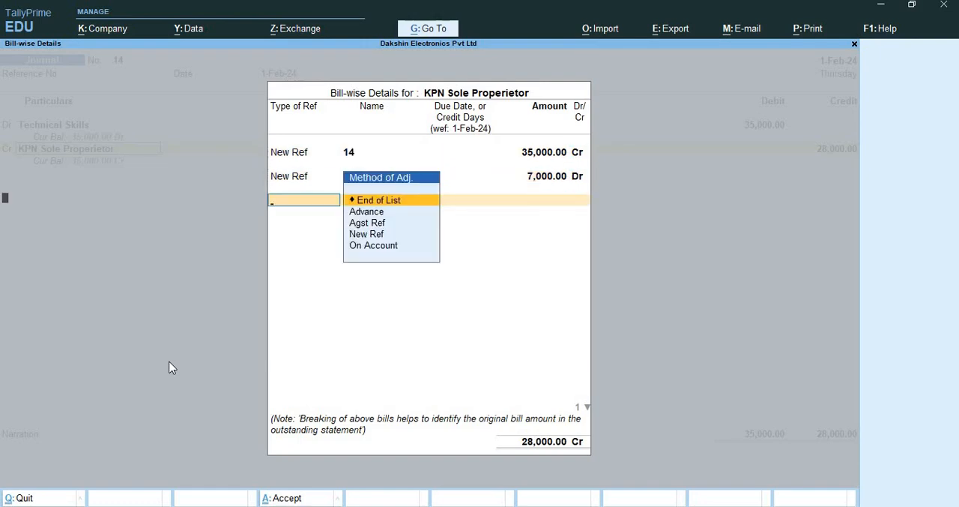
pyautogui.press('Return')
# Add another credit line to the journal and begin creating a ledger named Tds on Technical Services for it
pyautogui.press('alt')
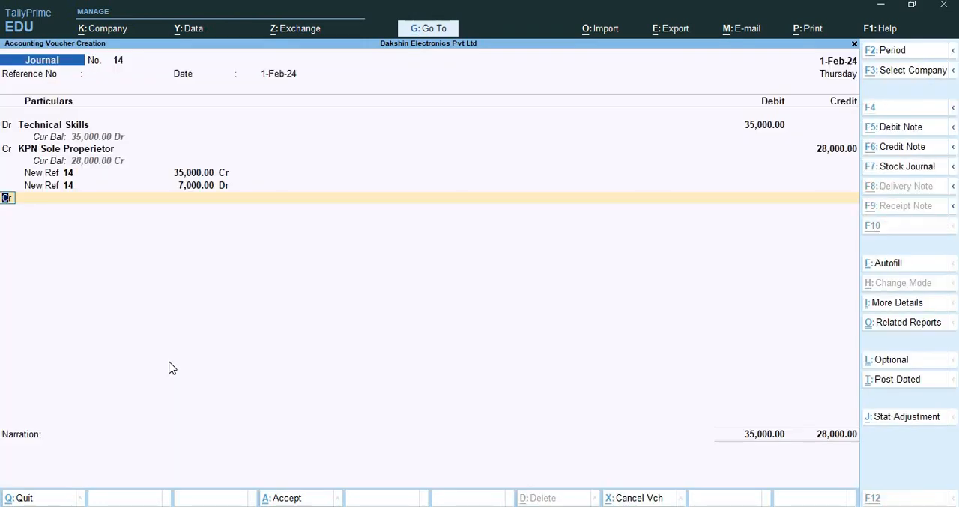
pyautogui.press('Return')
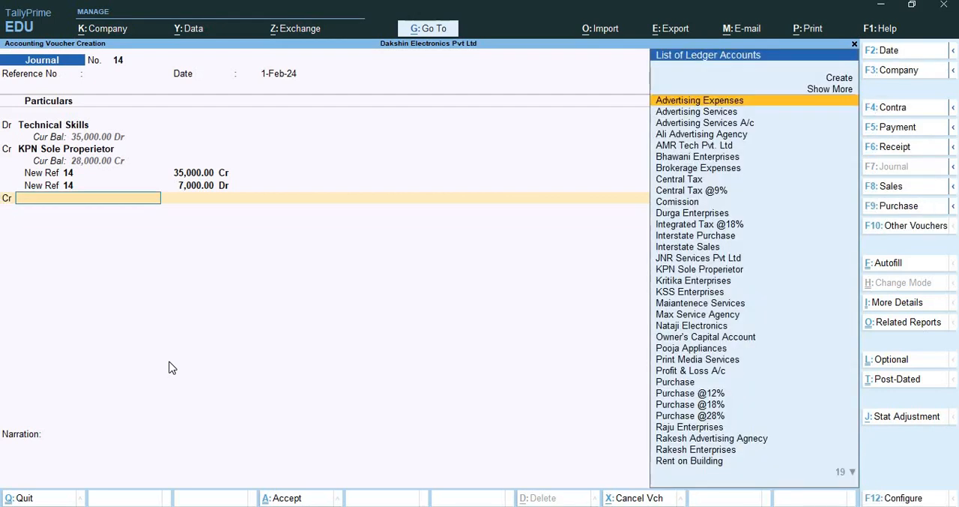
pyautogui.hotkey('alt', 'c')
pyautogui.write('T')
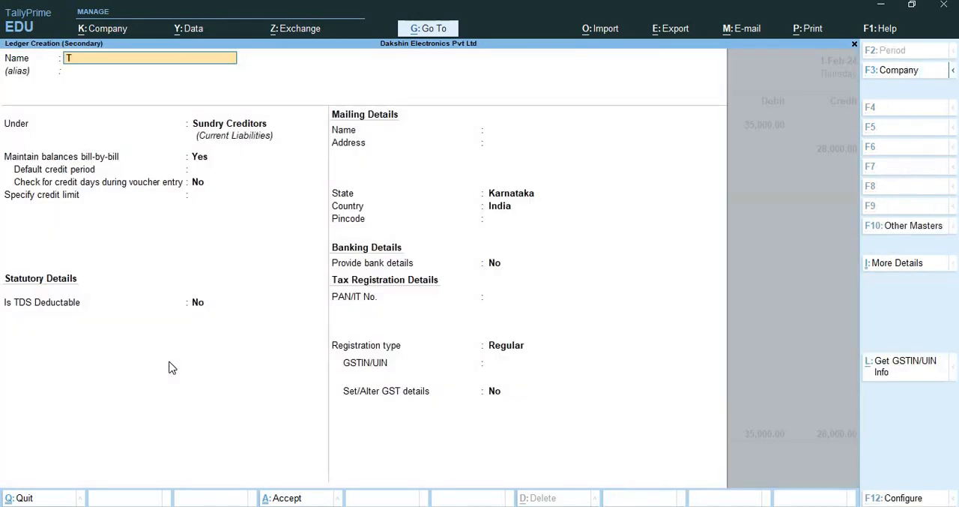
pyautogui.write('ds on Technical Serv')
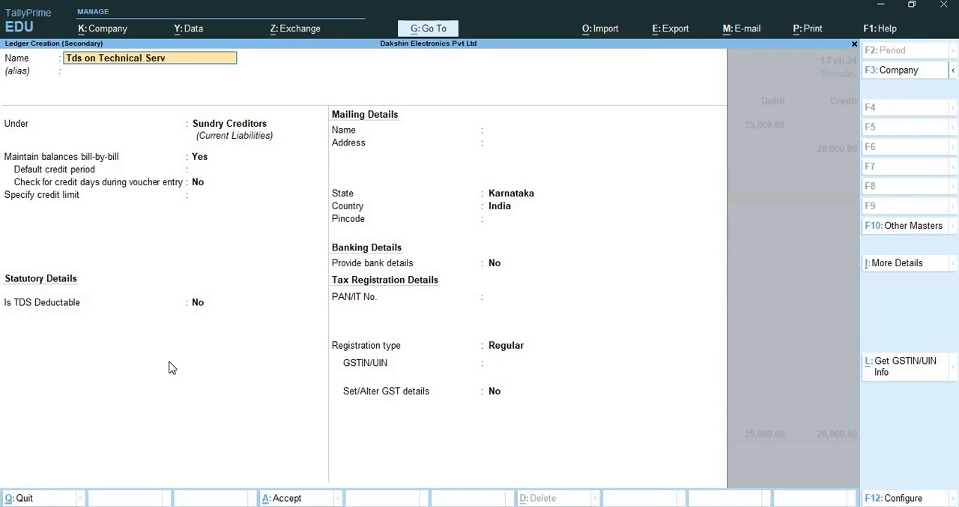
pyautogui.write('ices')
pyautogui.press('Return')
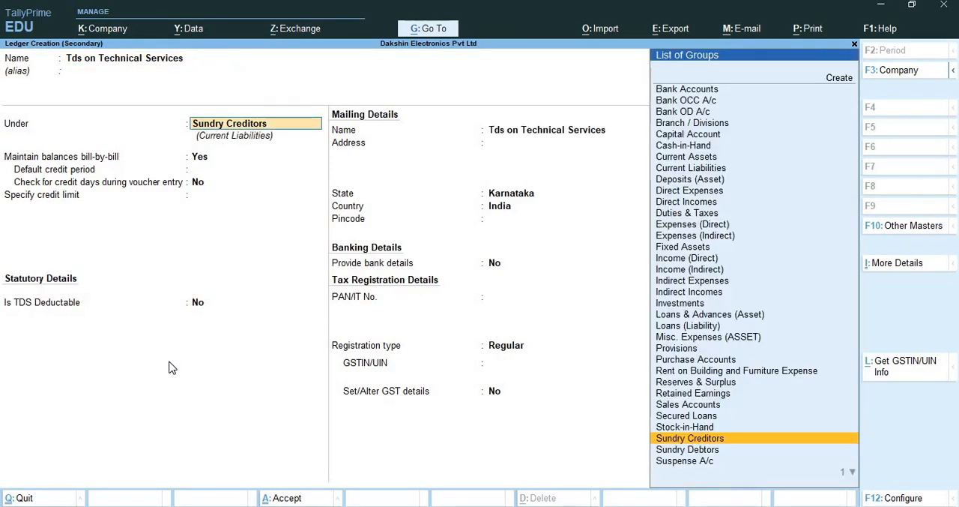
# Place the Tds on Technical Services ledger under Duties & Taxes with TDS as the type of duty/tax
pyautogui.write('dut')
pyautogui.press('Return')
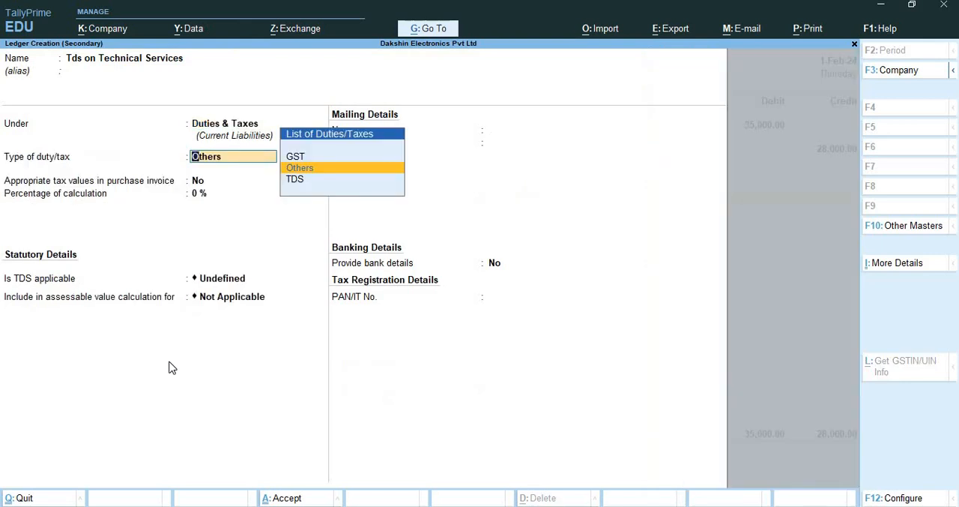
pyautogui.press('Return')
pyautogui.press('BackSpace')
pyautogui.press('Down')
pyautogui.press('Return')
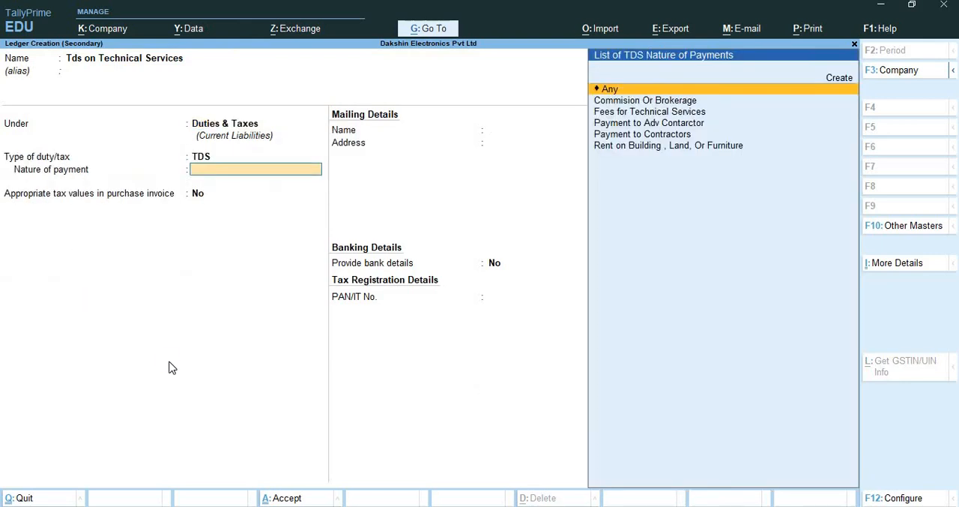
# Set the ledger's nature of payment to Fees for Technical Services and save it with the remaining defaults
pyautogui.press('Down')
pyautogui.press('Down')
pyautogui.press('Return')
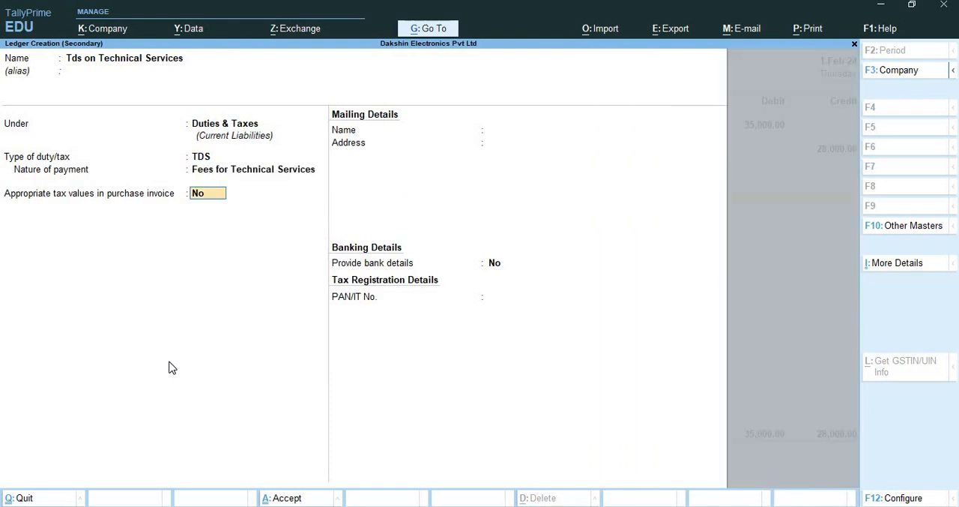
pyautogui.press('Return')
pyautogui.press('Return')
pyautogui.press('Return')
pyautogui.press('Return')
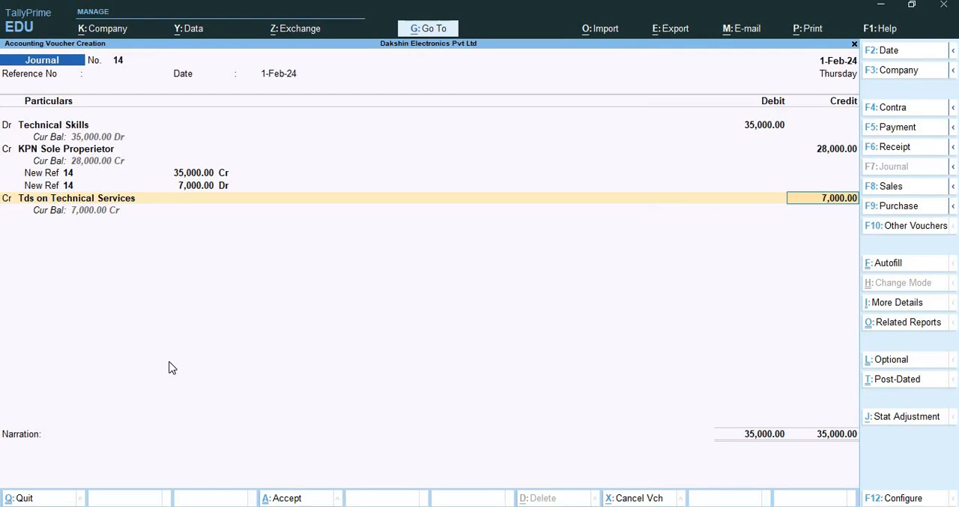
# Accept the 7,000 credit to Tds on Technical Services and save the journal voucher
pyautogui.press('ctrl')
pyautogui.press('ctrl')
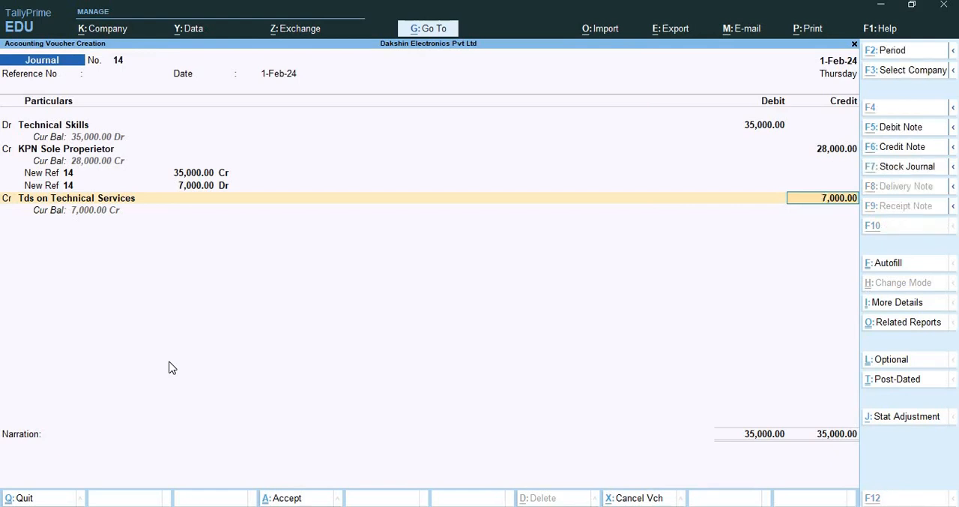
pyautogui.press('alt')
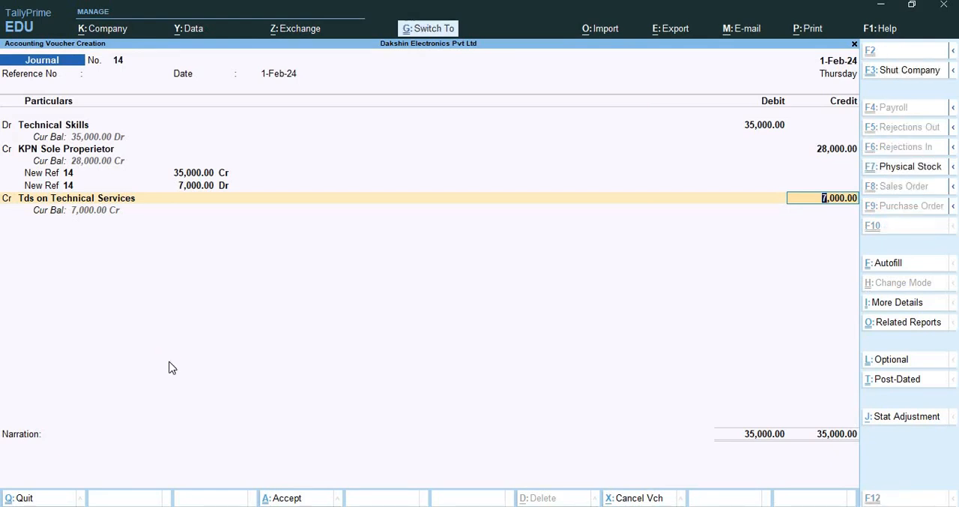
pyautogui.hotkey('ctrl', 'a')
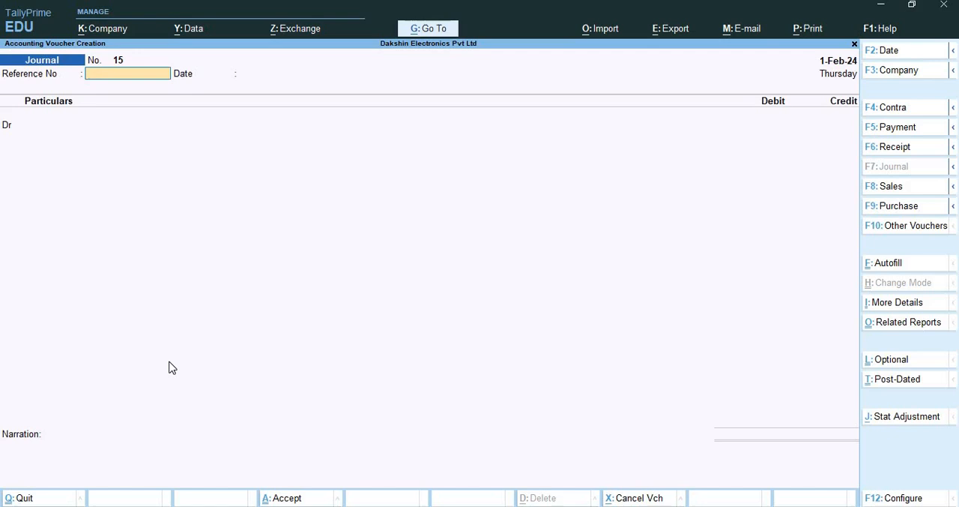
# Start a payment voucher with Kotak Bank Current A/c as the paying account
pyautogui.press('F5')
pyautogui.write('Ko')
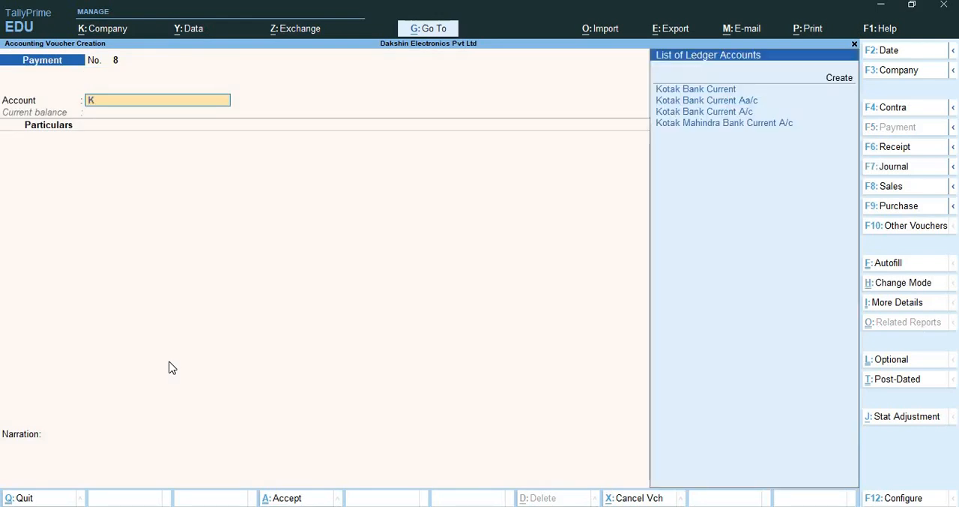
pyautogui.press('Down')
pyautogui.press('Down')
pyautogui.press('Return')
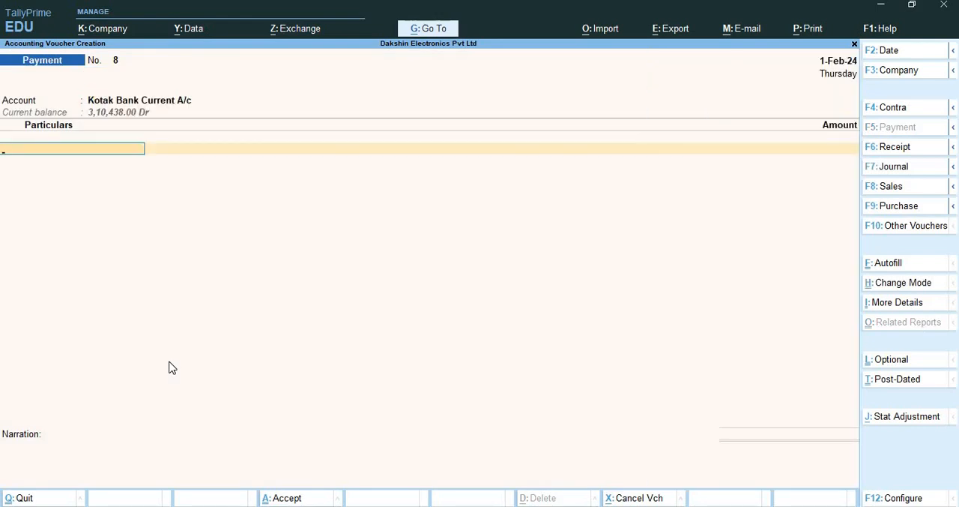
# Pay KPN Sole Properietor 28,000 against bill reference 14
pyautogui.write('Kpn')
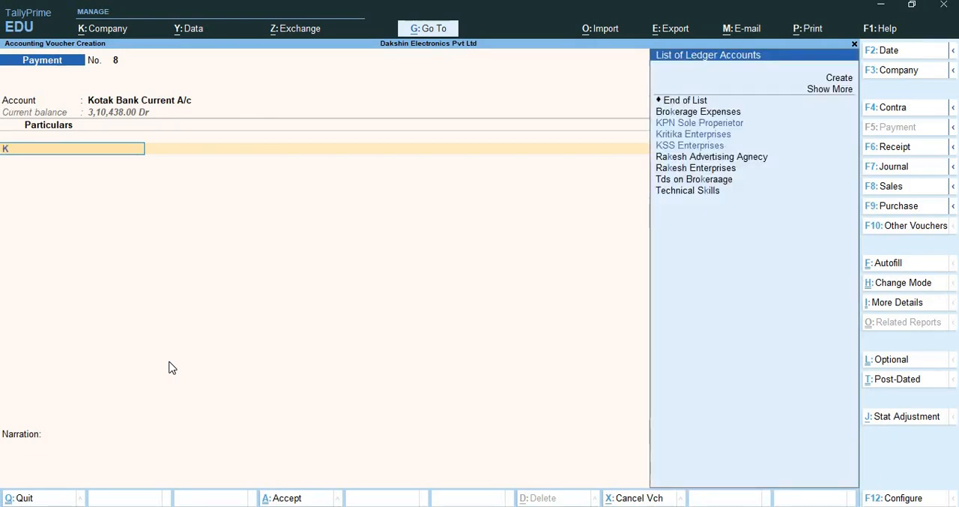
pyautogui.press('Return')
pyautogui.press('Return')
pyautogui.press('Return')
pyautogui.press('Return')
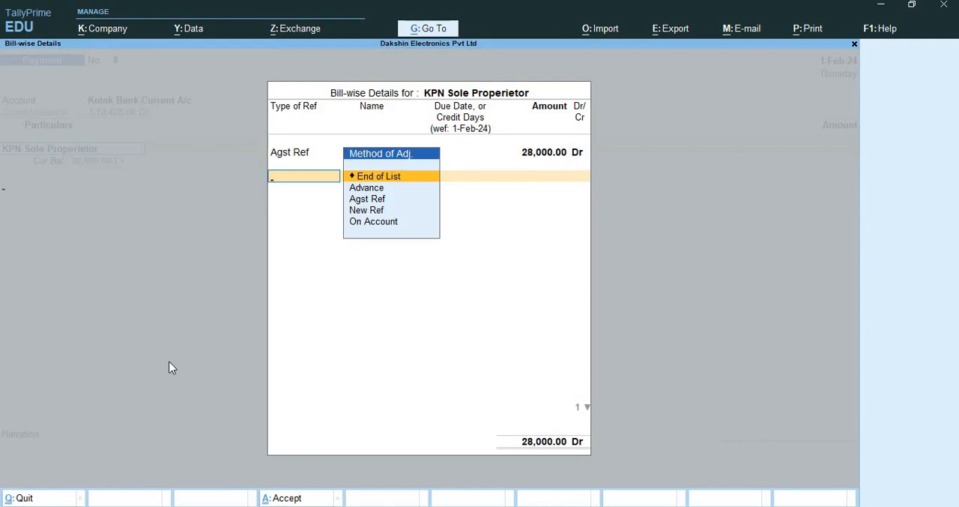
pyautogui.press('Return')
pyautogui.press('Return')
pyautogui.press('Return')
pyautogui.press('Return')
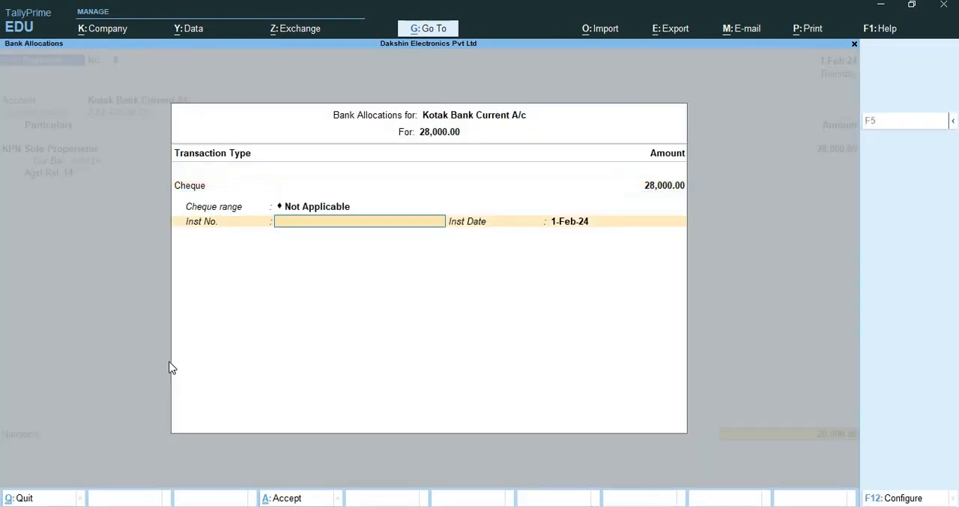
# Accept the cheque bank allocation without an instrument number and save the payment voucher
pyautogui.press('Return')
pyautogui.press('Return')
pyautogui.press('Return')
pyautogui.press('Return')
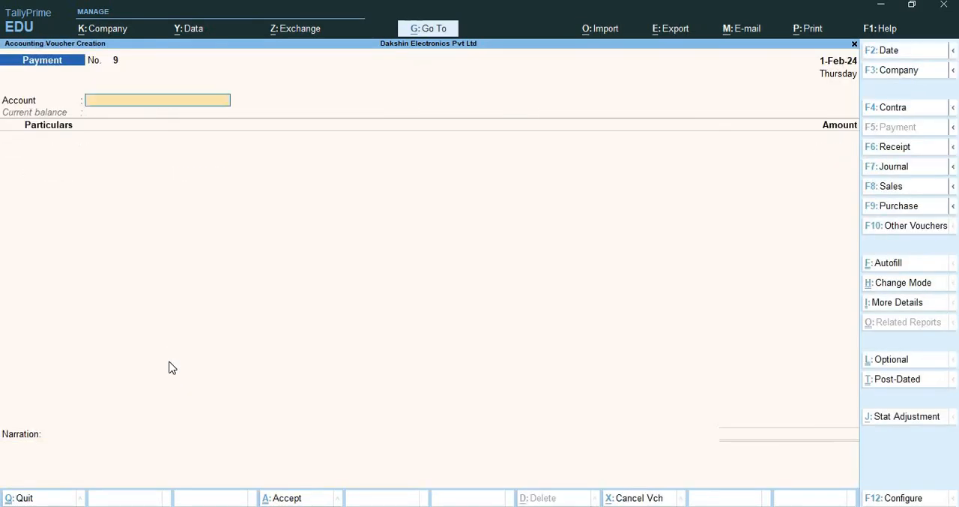
# Start a journal voucher dated 2-2-2024, leaving the reference number blank and setting the reference date to 2-Feb-24
pyautogui.press('Return')
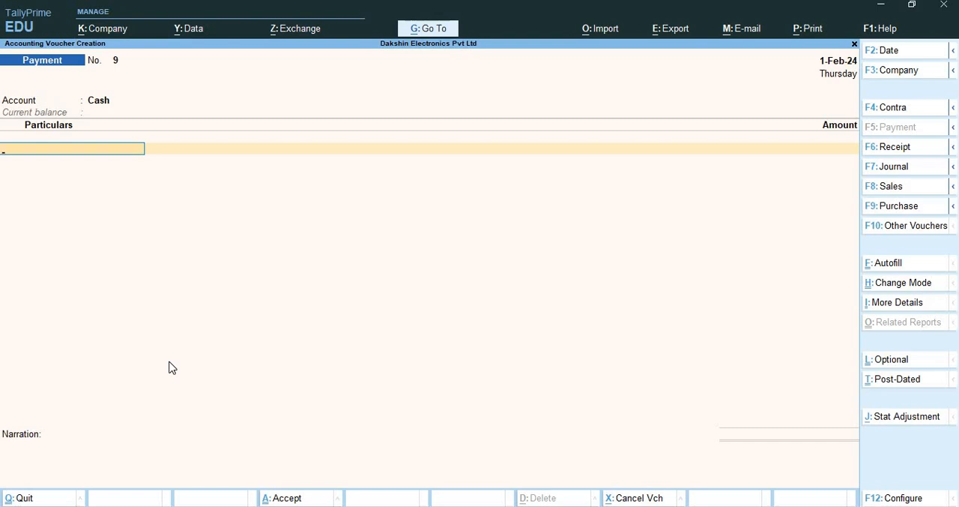
pyautogui.press('F7')
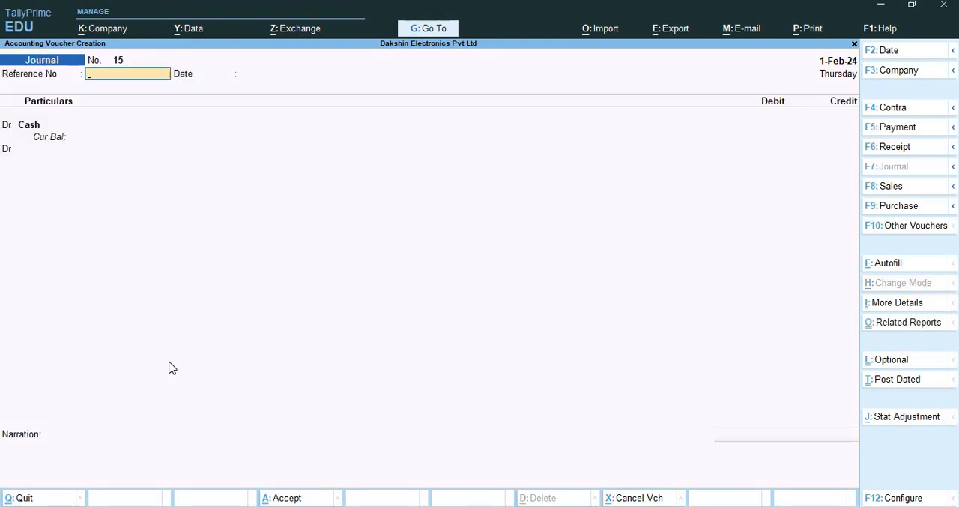
pyautogui.press('F2')
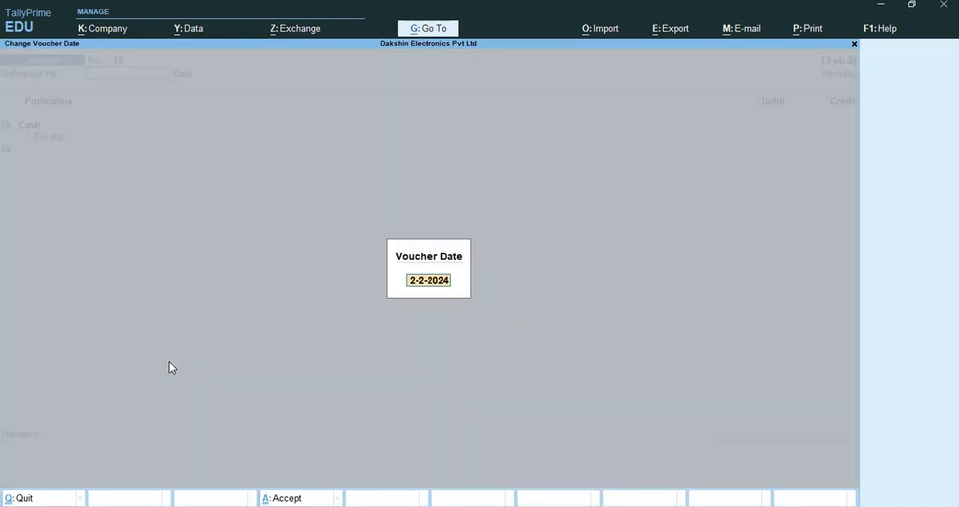
pyautogui.press('Return')
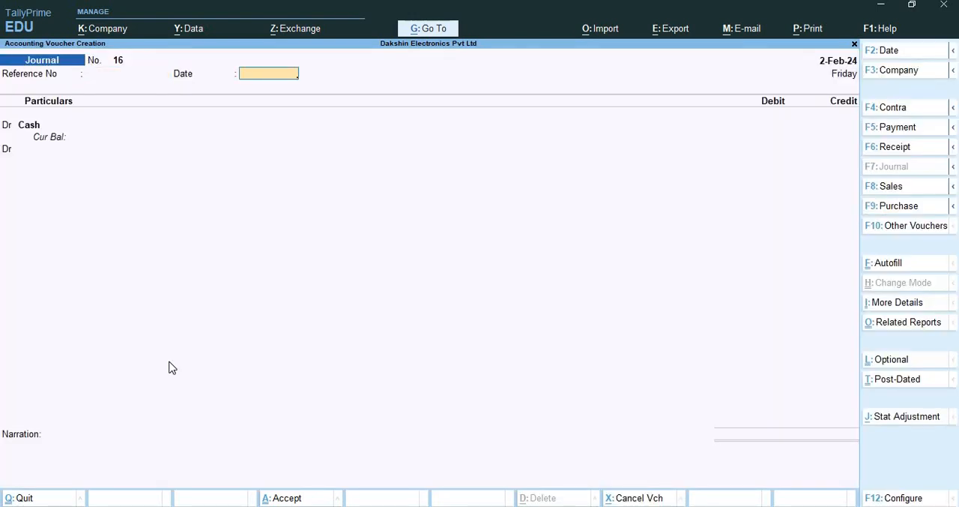
pyautogui.write('2-2')
pyautogui.press('Return')
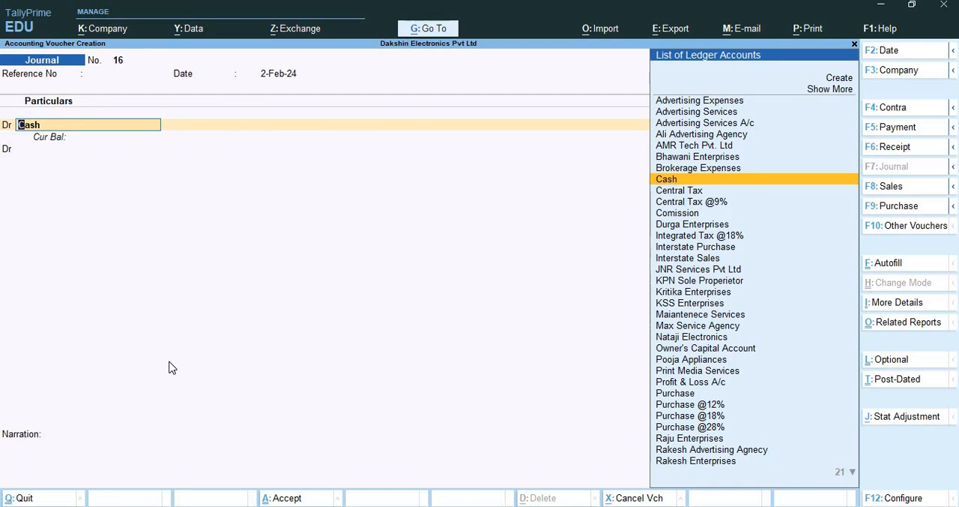
# Create a ledger for the debit line named Transportation Expenses under the Indirect Expenses group
pyautogui.hotkey('alt', 'c')
pyautogui.write('Tr')
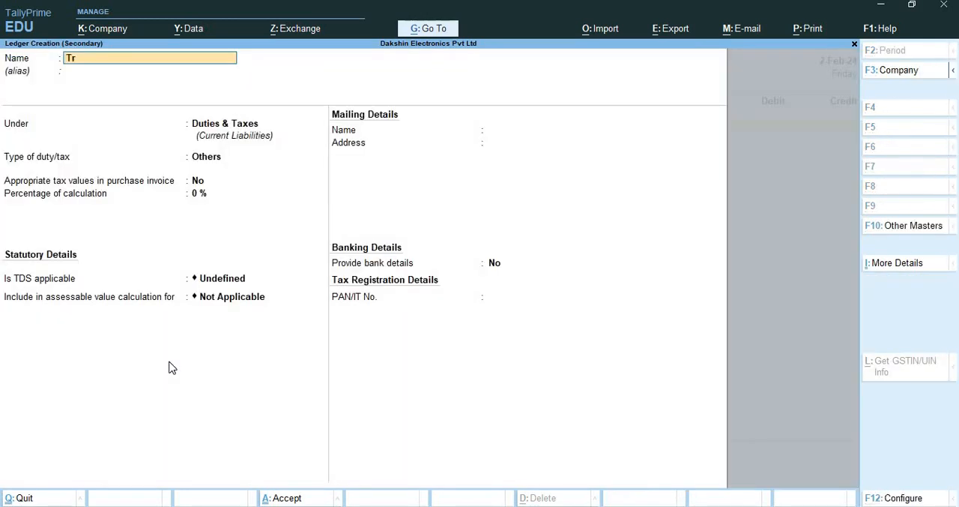
pyautogui.write('ansportation Expenses')
pyautogui.press('Return')
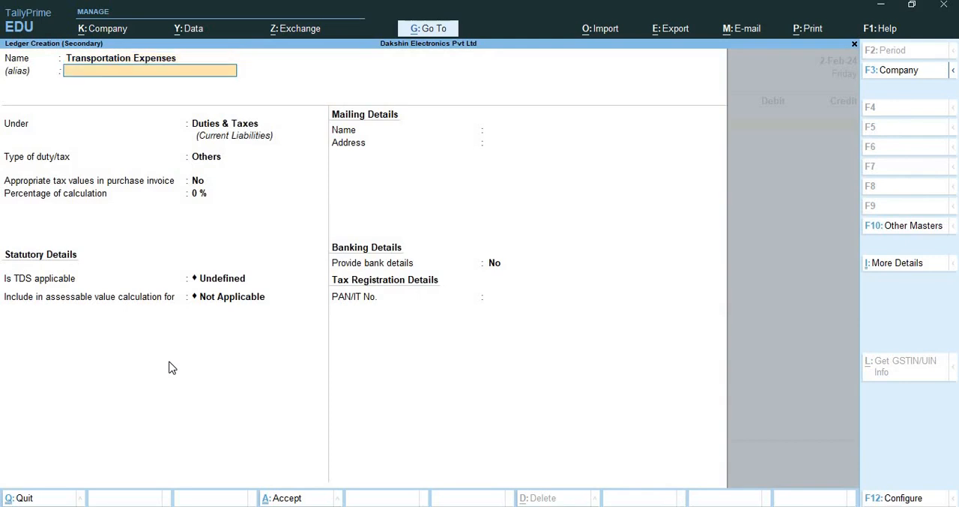
pyautogui.press('Return')
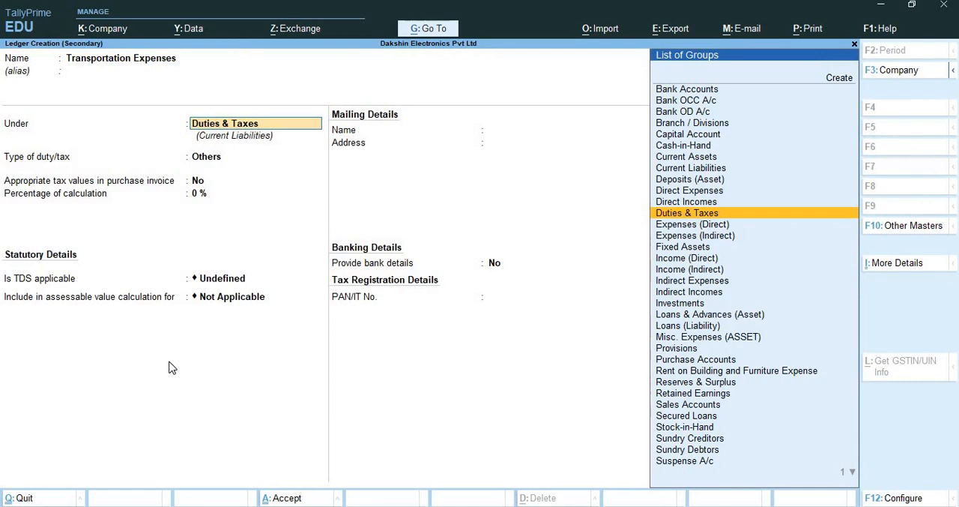
pyautogui.write('Ind')
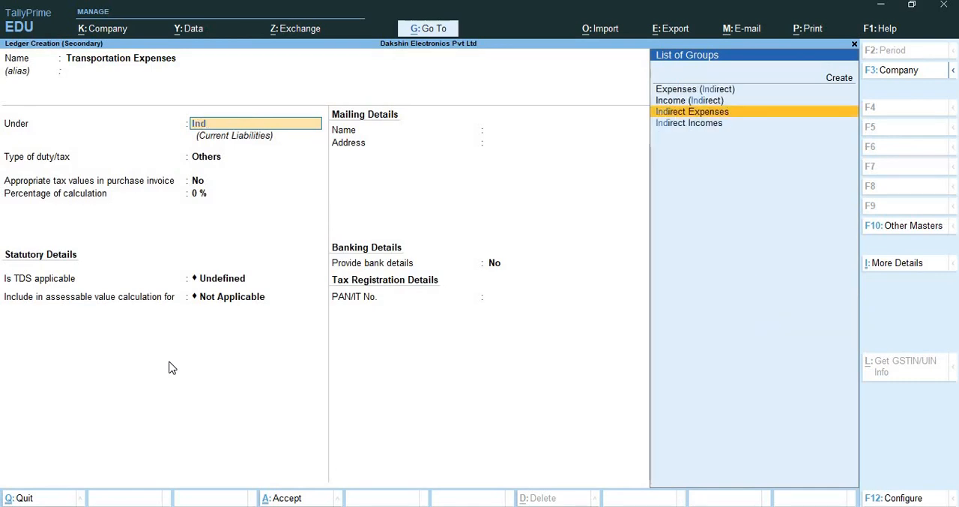
pyautogui.press('Return')
# Keep the new ledger's GST applicability with Services as supply type and set TDS as Applicable
pyautogui.press('Return')
pyautogui.press('Return')
pyautogui.press('Return')
pyautogui.press('Return')
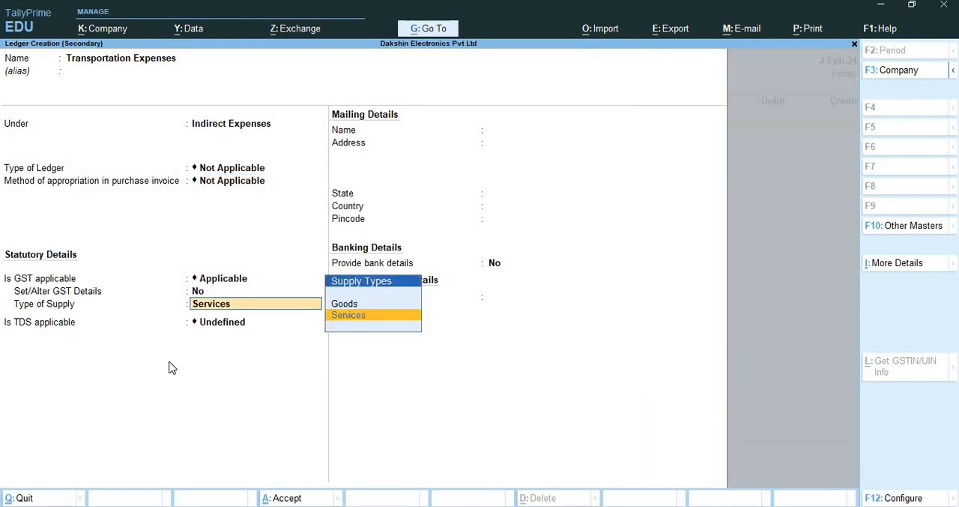
pyautogui.press('Return')
pyautogui.write('Ap')
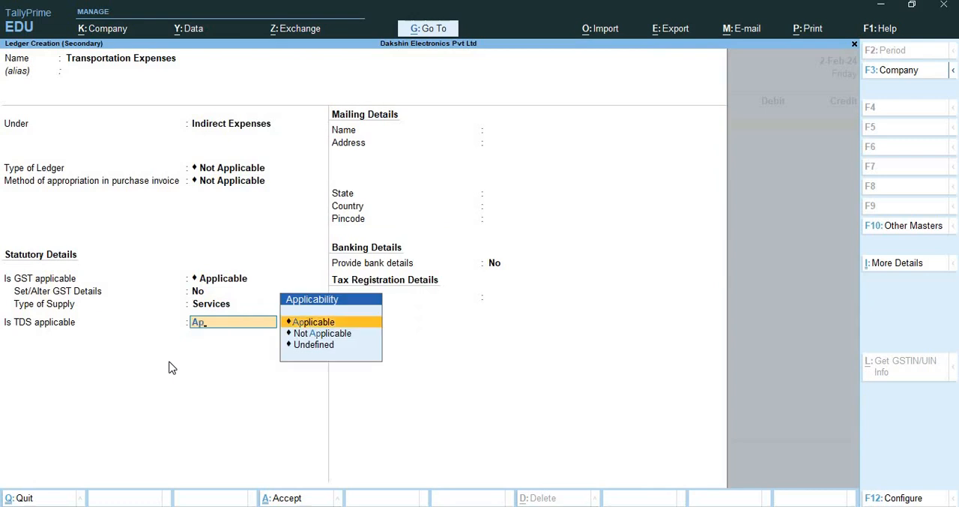
pyautogui.press('Return')
# Create a new TDS nature of payment named Payment to Transporter for the ledger
pyautogui.hotkey('alt', 'c')
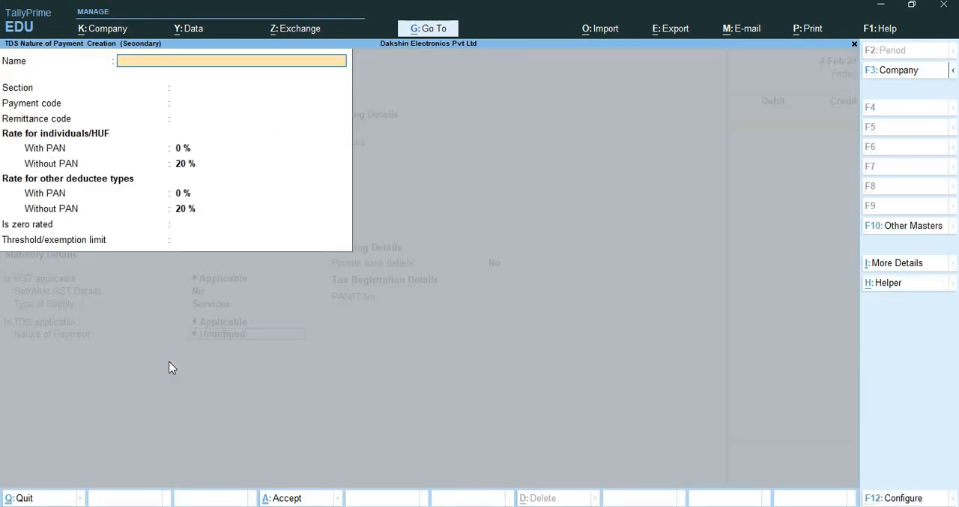
pyautogui.write('Payment to transporter')
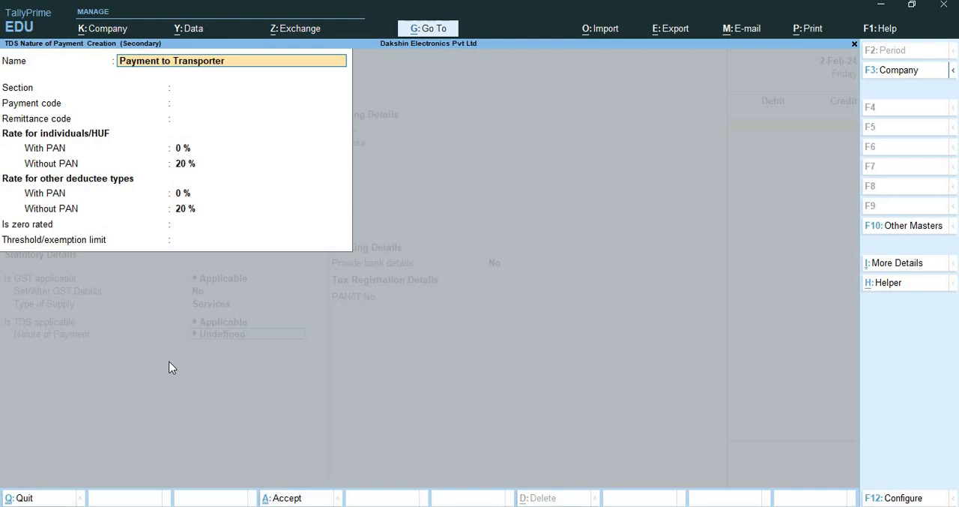
pyautogui.press('Return')
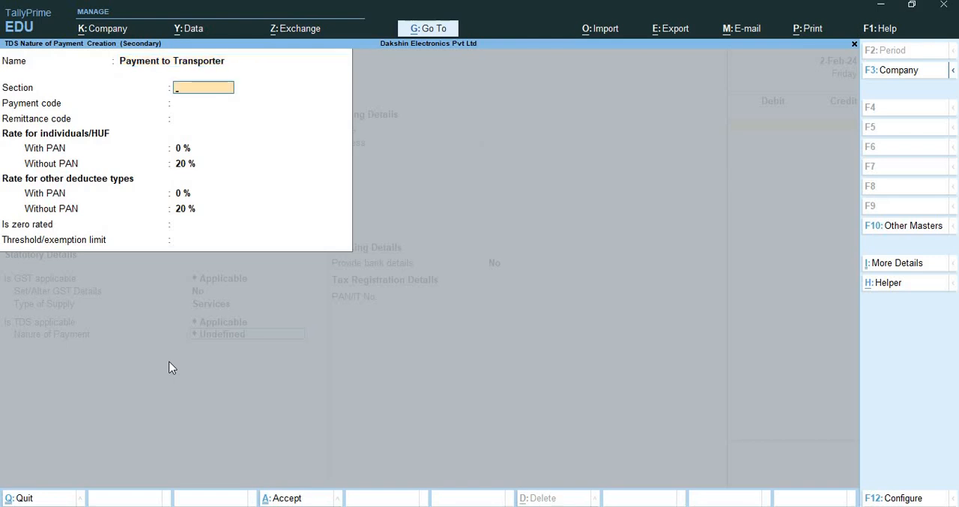
# Give the nature of payment section 194C, payment code 94C and remittance code 299
pyautogui.write('1943C')
pyautogui.press('BackSpace')
pyautogui.press('BackSpace')
pyautogui.write('C')
pyautogui.press('Return')
pyautogui.write('94C')
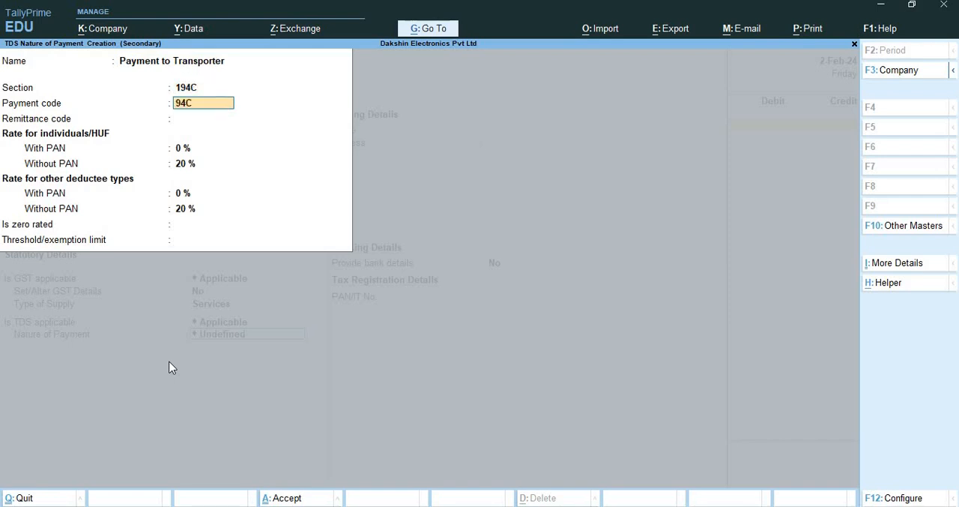
pyautogui.press('Return')
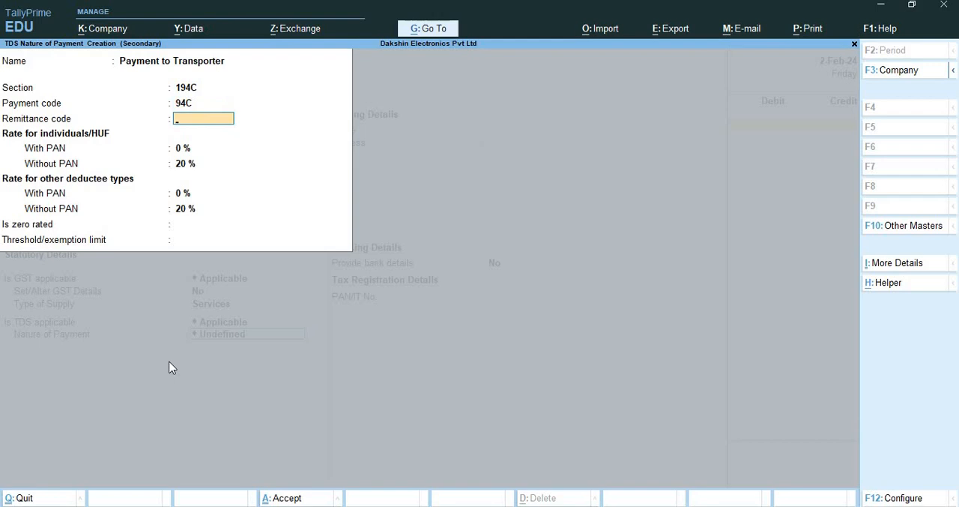
pyautogui.write('299')
pyautogui.press('Return')
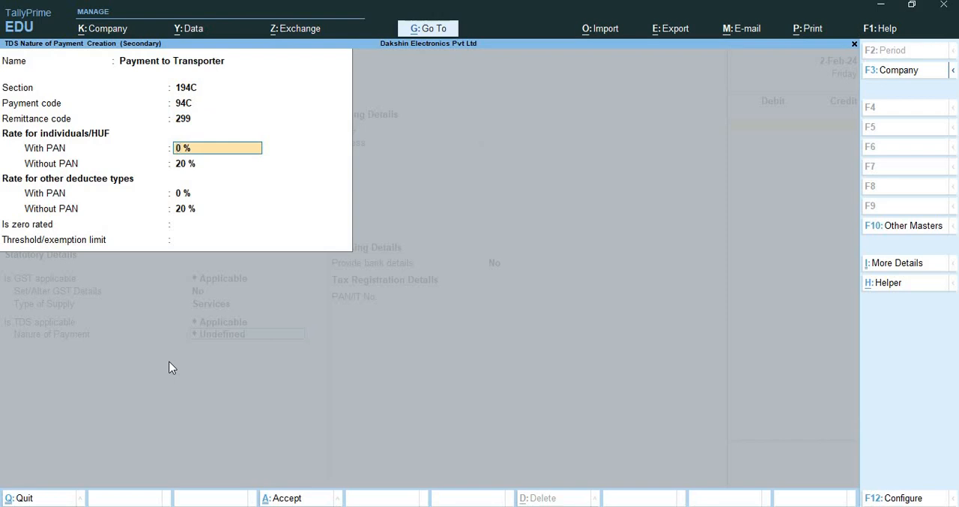
# Set the individual/HUF rate with PAN to 0.75% and accept the remaining deductee rates
pyautogui.press('BackSpace')
pyautogui.write('.75')
pyautogui.press('Return')
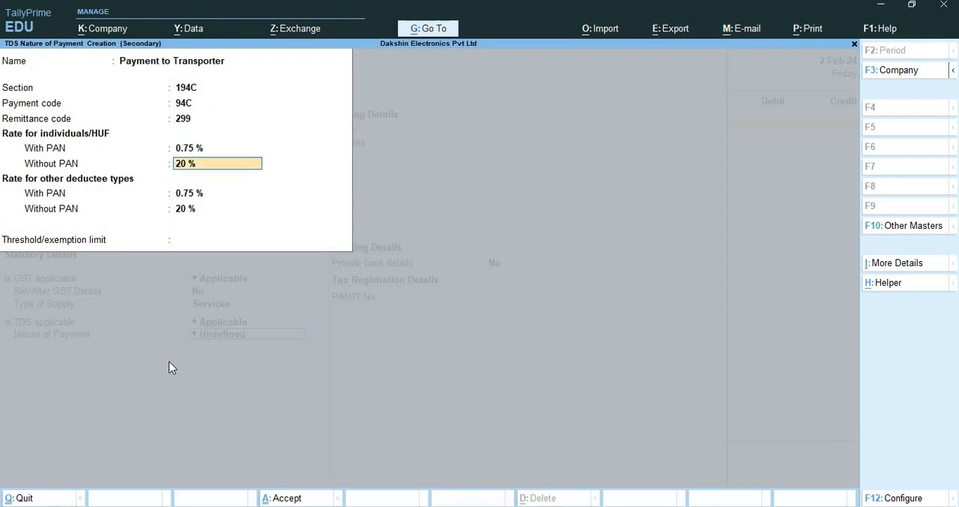
pyautogui.press('Return')
pyautogui.press('Return')
pyautogui.press('Return')
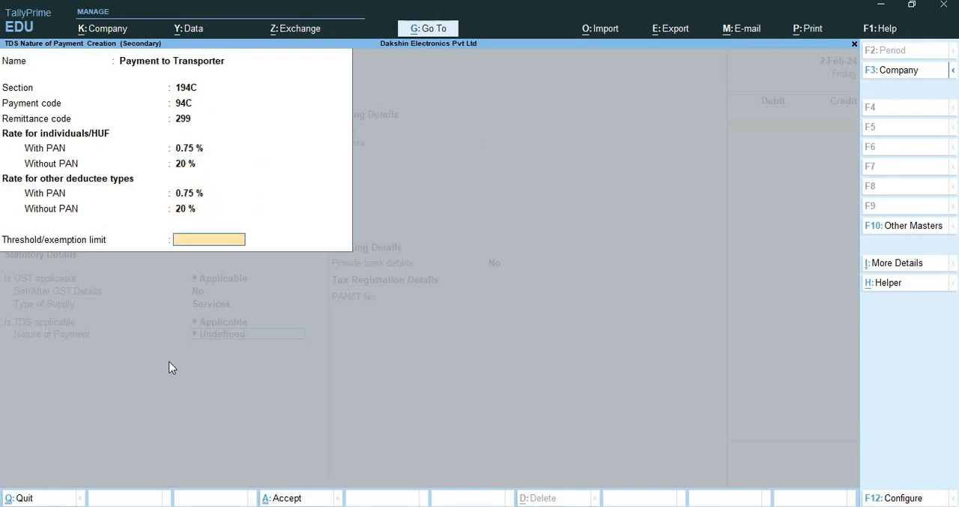
# Set the threshold limit to 100000 and save both the nature of payment and the Transportation Expenses ledger
pyautogui.write('100000')
pyautogui.press('BackSpace')
pyautogui.press('BackSpace')
pyautogui.press('BackSpace')
pyautogui.write('000')
pyautogui.press('Return')
pyautogui.press('Return')
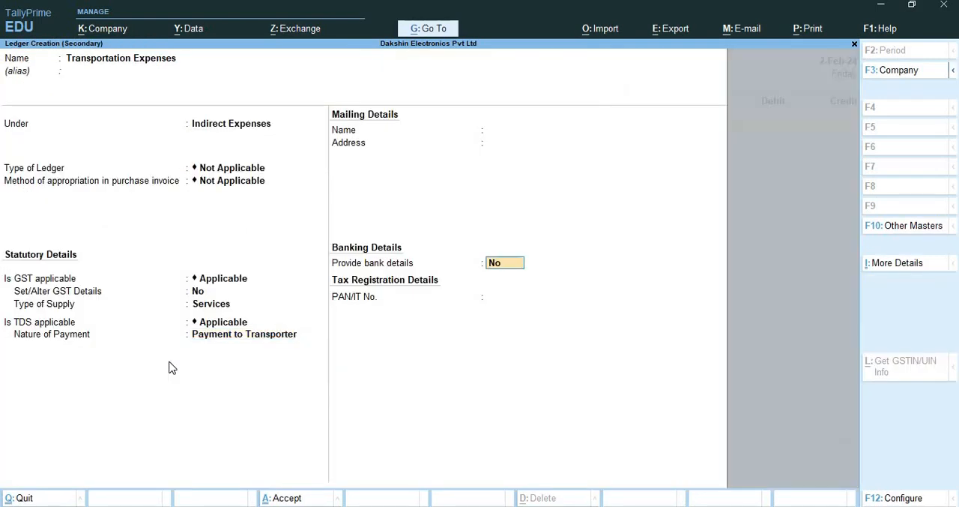
# Debit Transportation Expenses with 20,000 and accept the full amount as assessable under Payment to Transporter
pyautogui.press('Return')
pyautogui.press('Return')
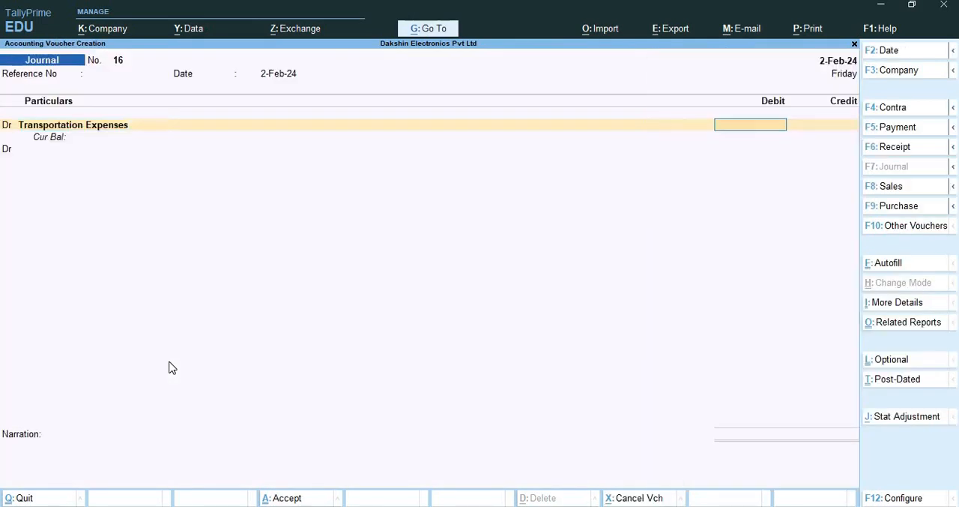
pyautogui.press('Return')
pyautogui.write('20000')
pyautogui.press('Return')
pyautogui.press('Return')
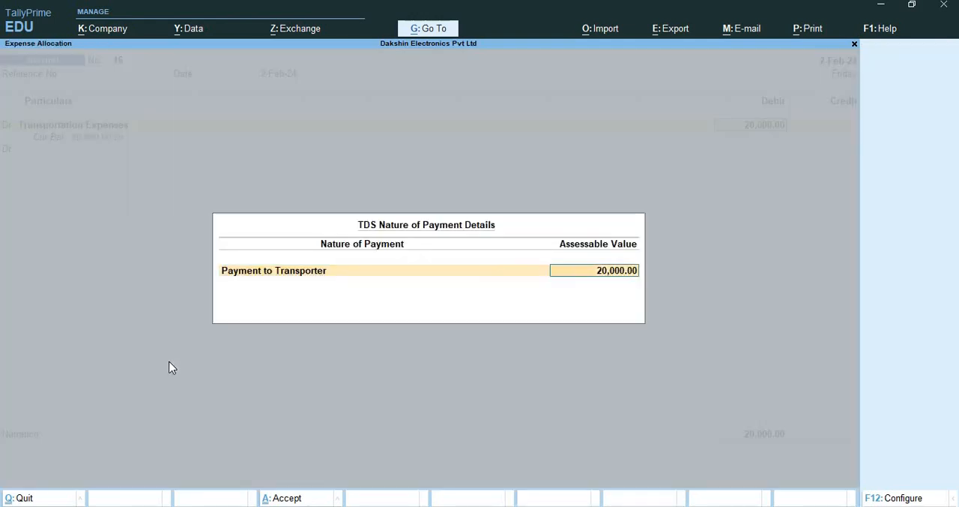
pyautogui.press('Return')
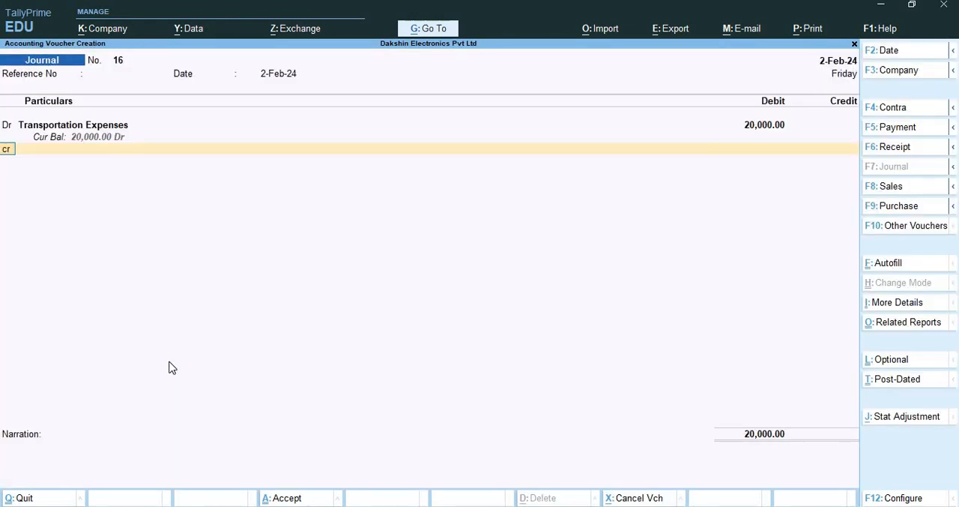
# Add a credit line and create its party ledger named Raj Transporters under Sundry Creditors
pyautogui.press('c')
pyautogui.press('Return')
pyautogui.hotkey('alt', 'c')
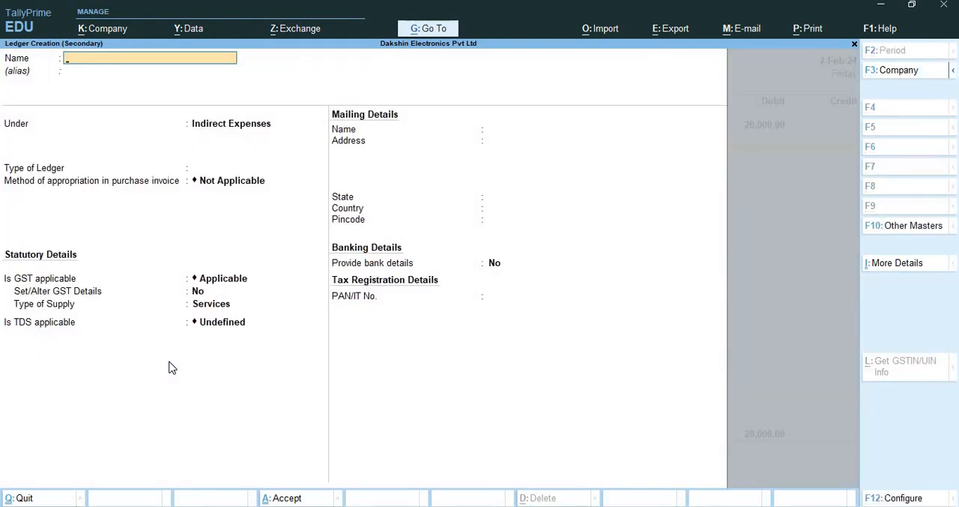
pyautogui.write('Raj Transporters')
pyautogui.press('Return')
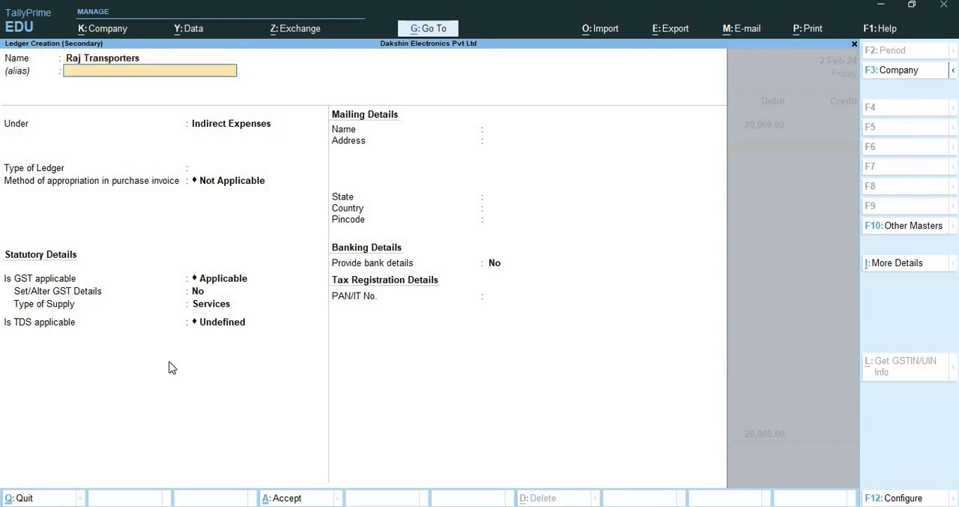
pyautogui.press('Return')
pyautogui.write('Sun')
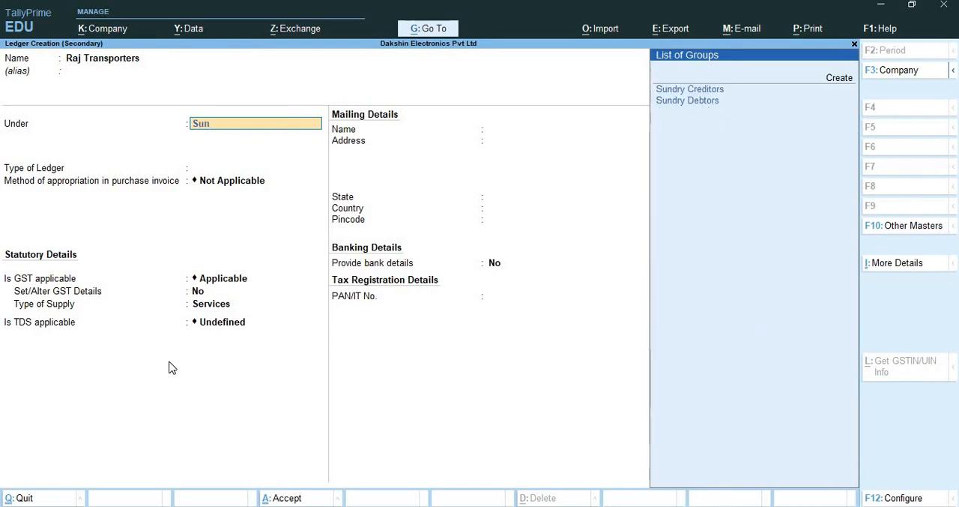
pyautogui.press('Return')
# Accept the default bill-by-bill and credit settings for Raj Transporters and set TDS deductable to Yes
pyautogui.press('Return')
pyautogui.press('Return')
pyautogui.press('Return')
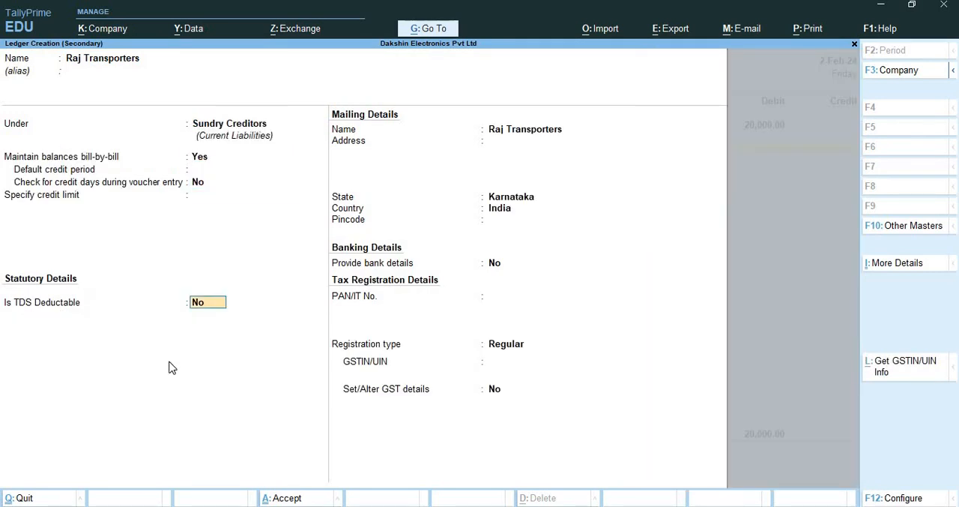
pyautogui.write('yes')
# Set the deductee type to Company - Resident and turn off deducting TDS in the same voucher
pyautogui.press('Return')
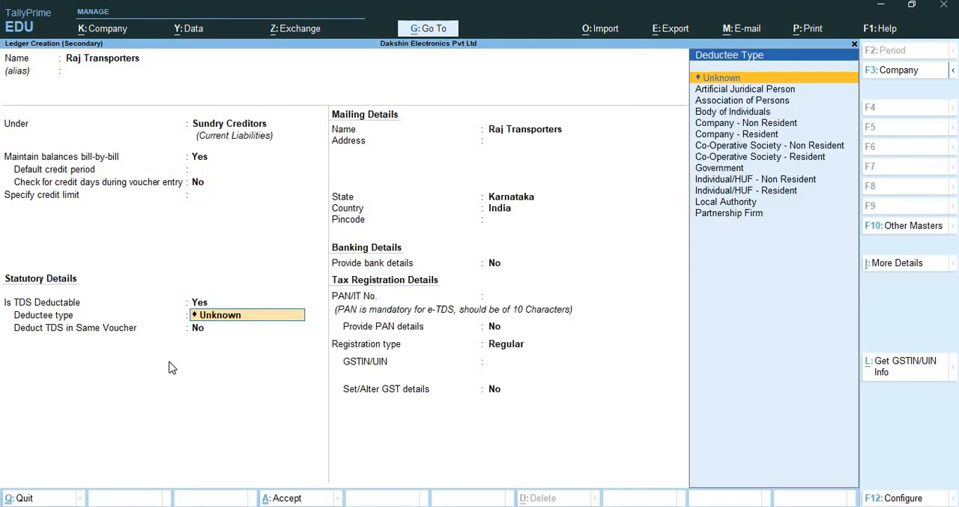
pyautogui.press('Down')
pyautogui.press('Down')
pyautogui.press('Down')
pyautogui.press('Down')
pyautogui.press('Down')
pyautogui.press('Return')
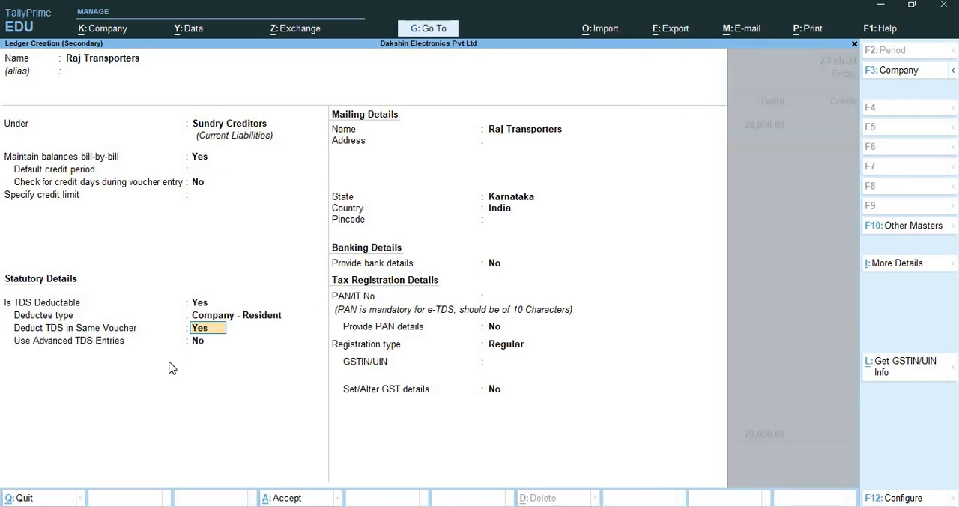
pyautogui.write('no')
pyautogui.press('Return')
# Skip the party's address and banking details and enter its PAN/IT number
pyautogui.press('Return')
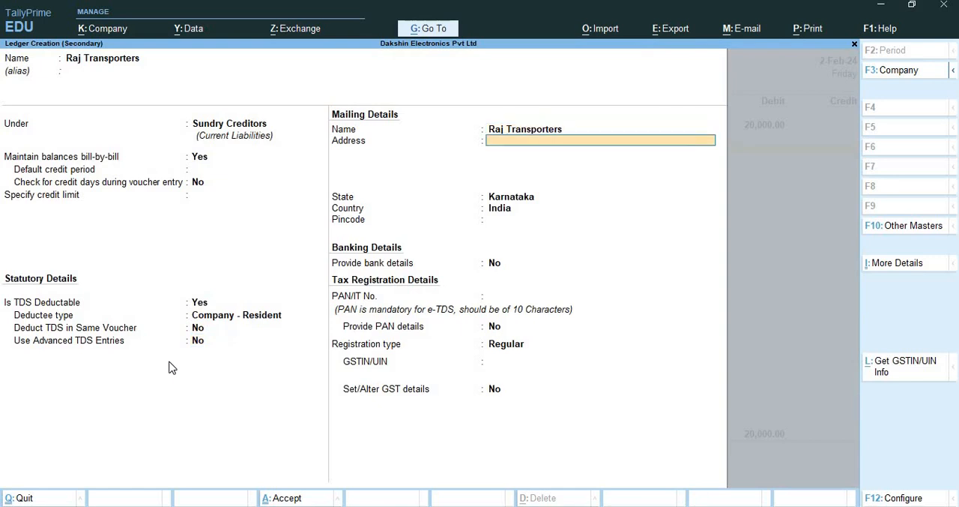
pyautogui.press('Return')
pyautogui.press('Return')
pyautogui.press('Return')
pyautogui.press('Return')
pyautogui.press('Return')
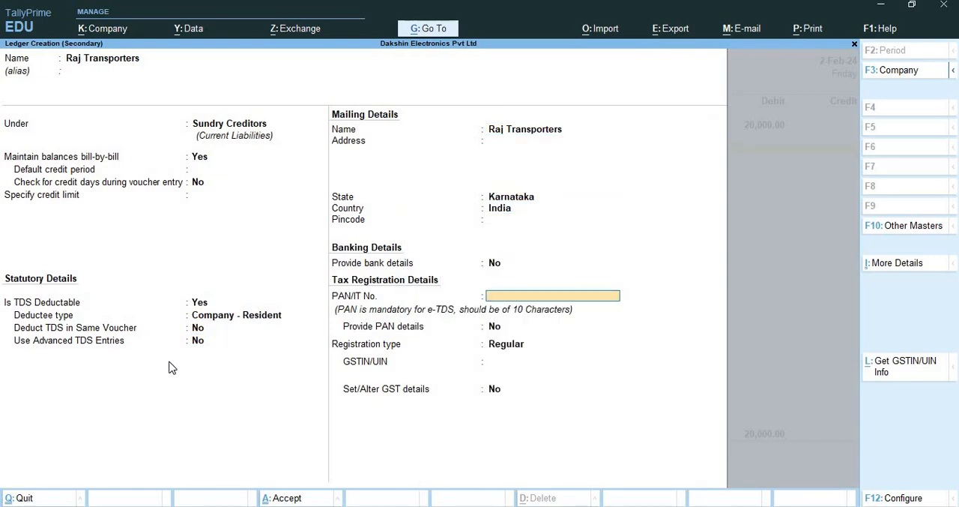
pyautogui.write('AQNPJ8789Q')
pyautogui.press('Return')
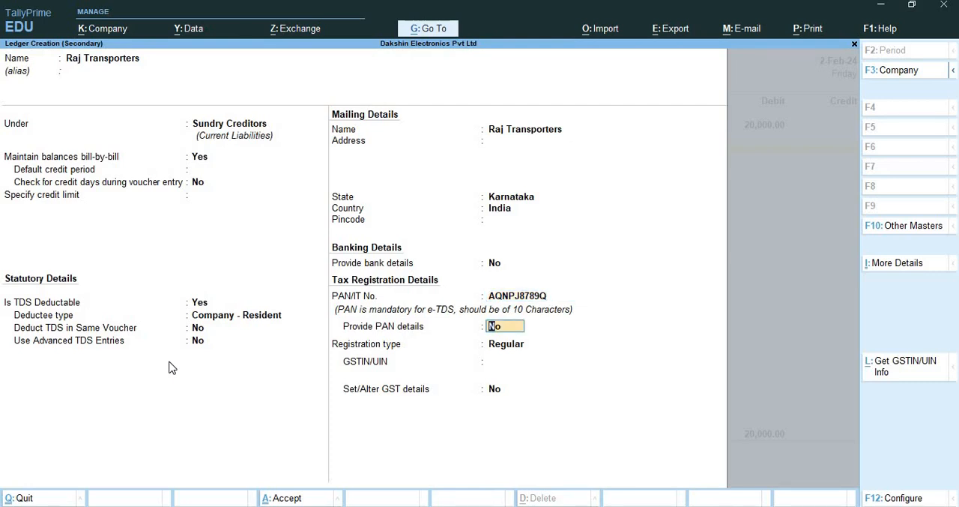
# Keep the Regular registration type with a blank GSTIN and save the Raj Transporters ledger
pyautogui.press('Return')
pyautogui.press('Return')
pyautogui.press('Return')
pyautogui.press('Return')
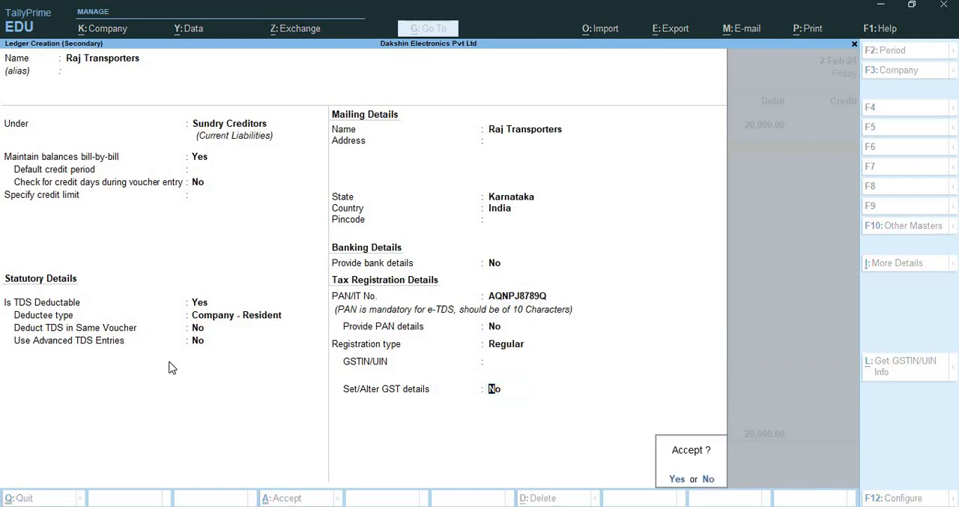
pyautogui.press('Return')
pyautogui.press('Return')
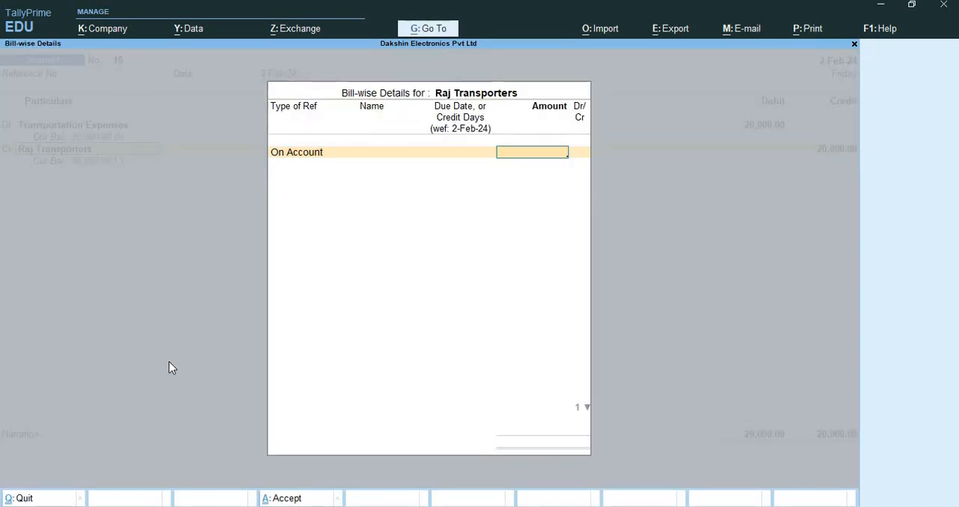
# Credit Raj Transporters with 20,000 and allocate the 20,000 as On Account in the bill-wise details
pyautogui.write('20000')
pyautogui.press('Return')
# Leave the narration blank and save the Raj Transporters journal voucher
pyautogui.press('Return')
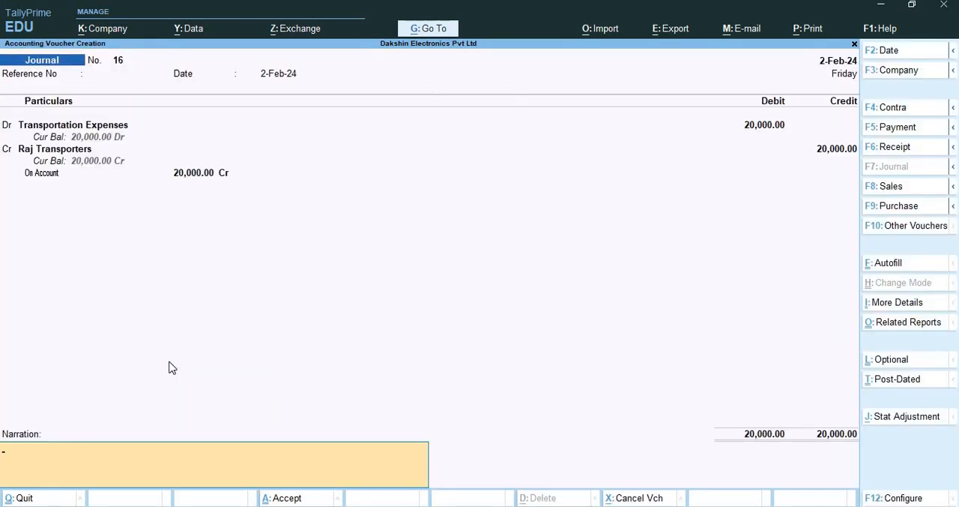
pyautogui.press('Return')
pyautogui.press('Return')
pyautogui.press('Return')
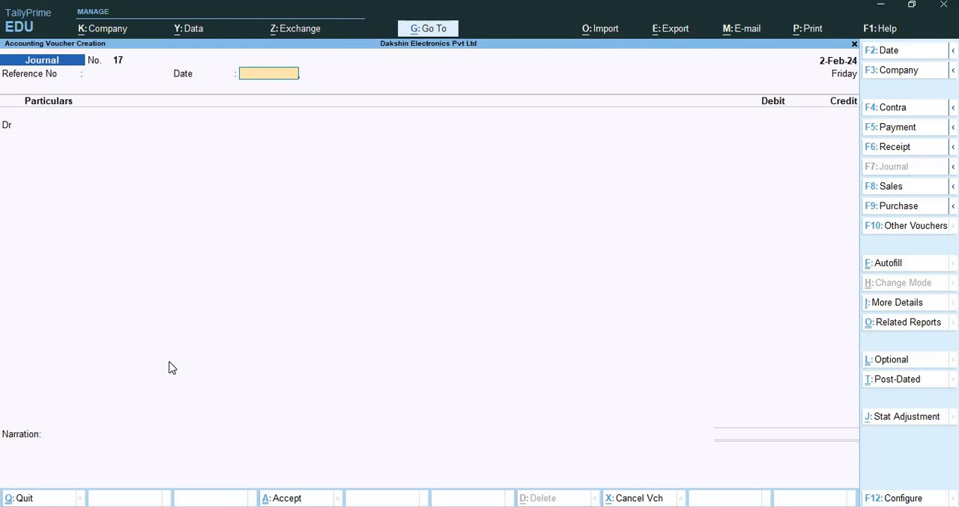
# Leave voucher entry and open the list of additional reports
pyautogui.press('Escape')
pyautogui.press('Down')
pyautogui.press('Down')
pyautogui.press('Down')
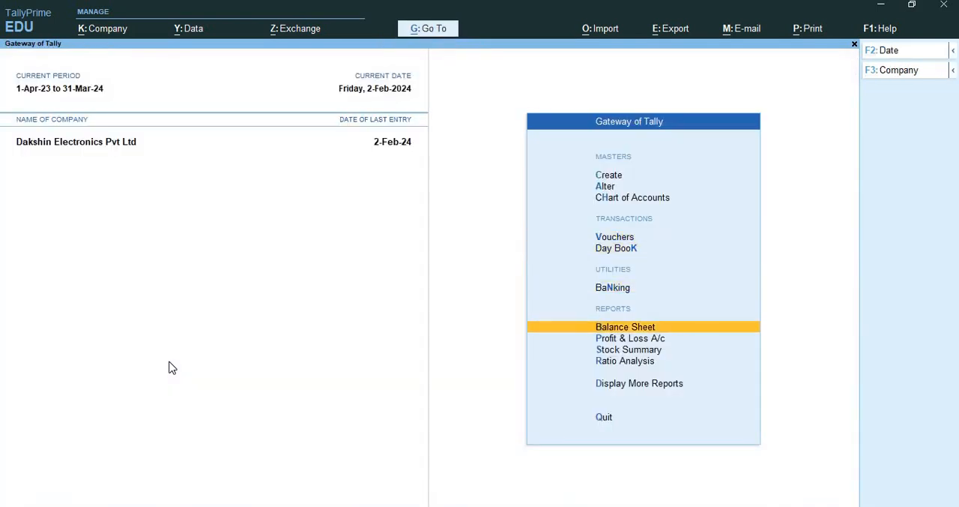
pyautogui.press('Down')
pyautogui.press('Down')
pyautogui.press('Down')
# Open the Form 26Q report from the statutory TDS reports
pyautogui.press('Down')
pyautogui.press('Return')
pyautogui.press('Down')
pyautogui.press('Down')
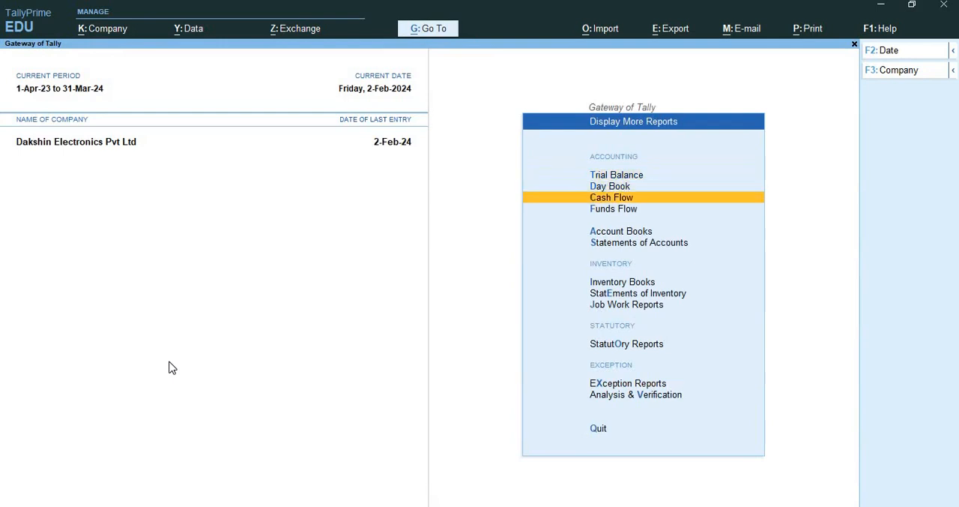
pyautogui.press('Down')
pyautogui.press('Down')
pyautogui.press('Down')
pyautogui.press('Down')
pyautogui.press('Down')
pyautogui.press('Down')
pyautogui.press('Down')
pyautogui.press('Return')
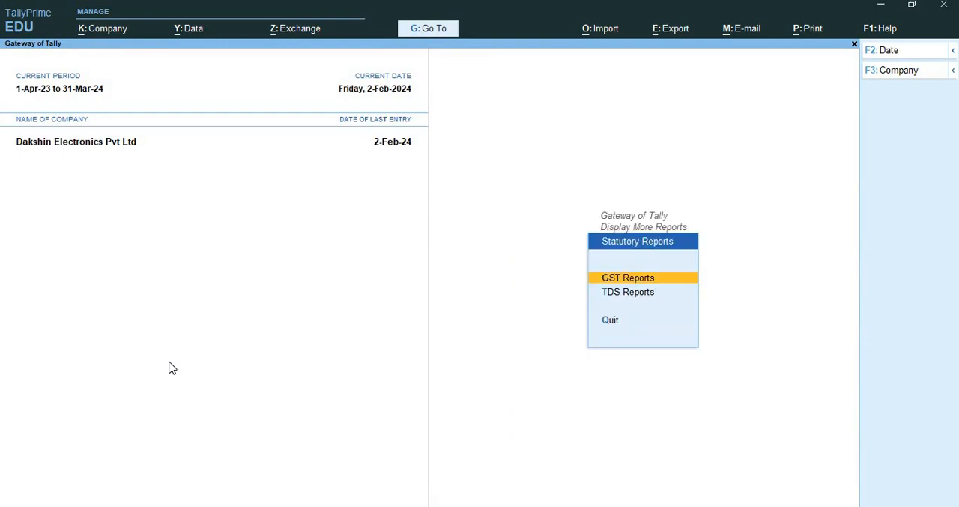
pyautogui.press('Down')
pyautogui.press('Return')
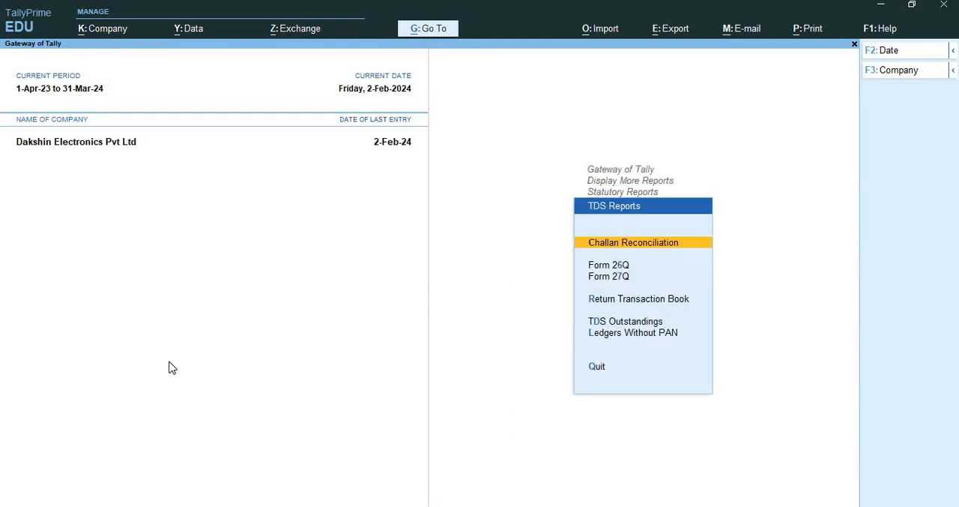
pyautogui.press('Down')
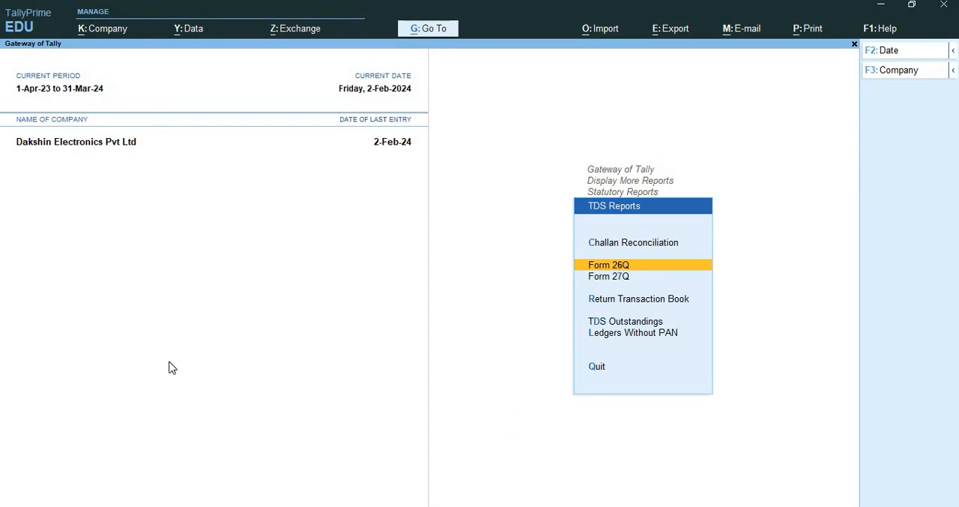
pyautogui.press('Return')
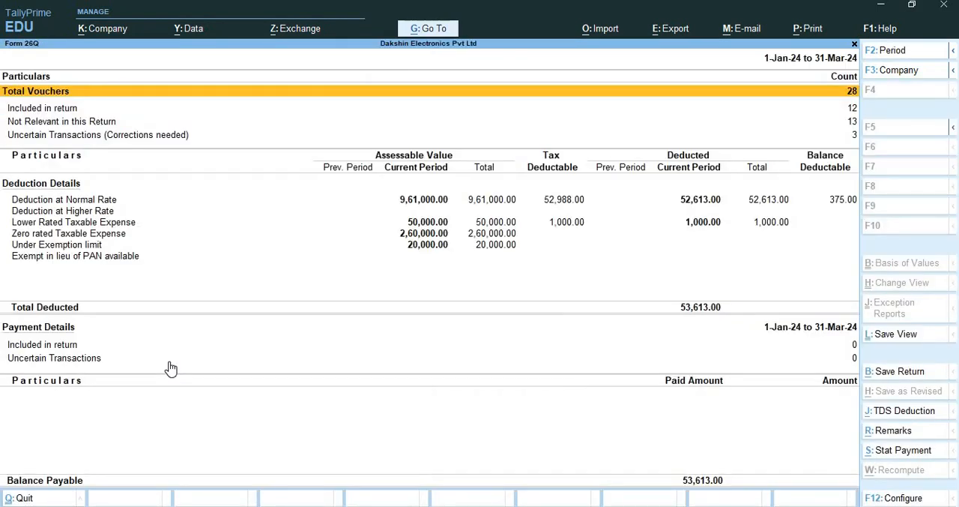
# Review the Form 26Q summary and restrict its period to 1-2-2024 through 2-2-2024
pyautogui.press('Down')
pyautogui.press('Down')
pyautogui.press('Down')
pyautogui.press('Down')
pyautogui.press('Down')
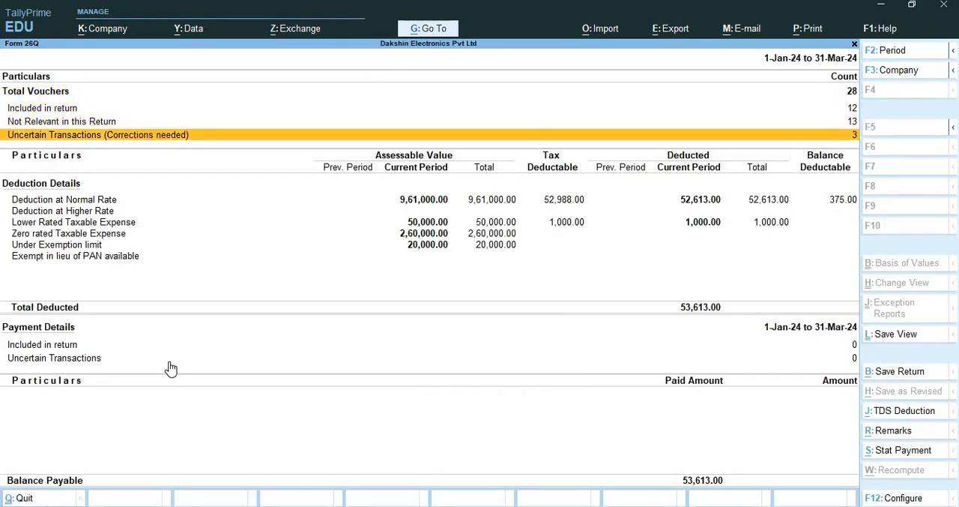
pyautogui.press('Up')
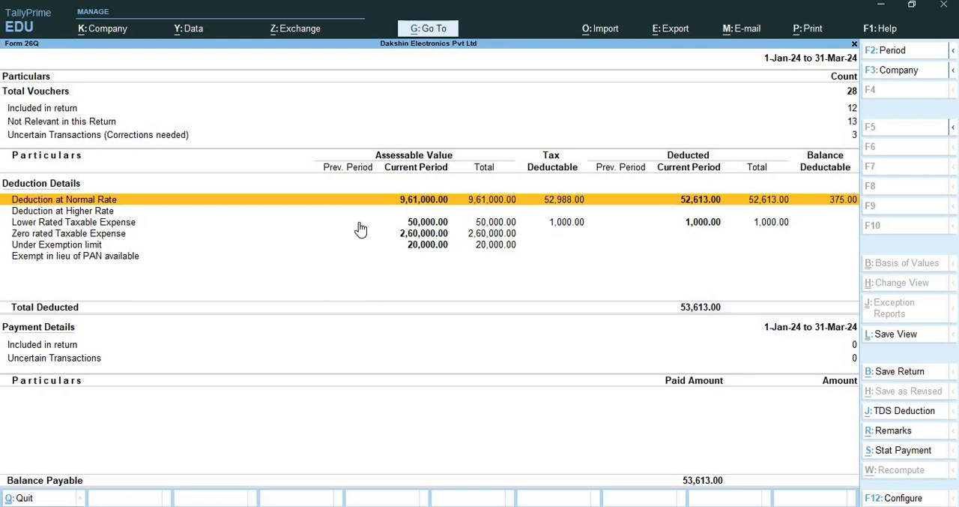
pyautogui.press('Down')
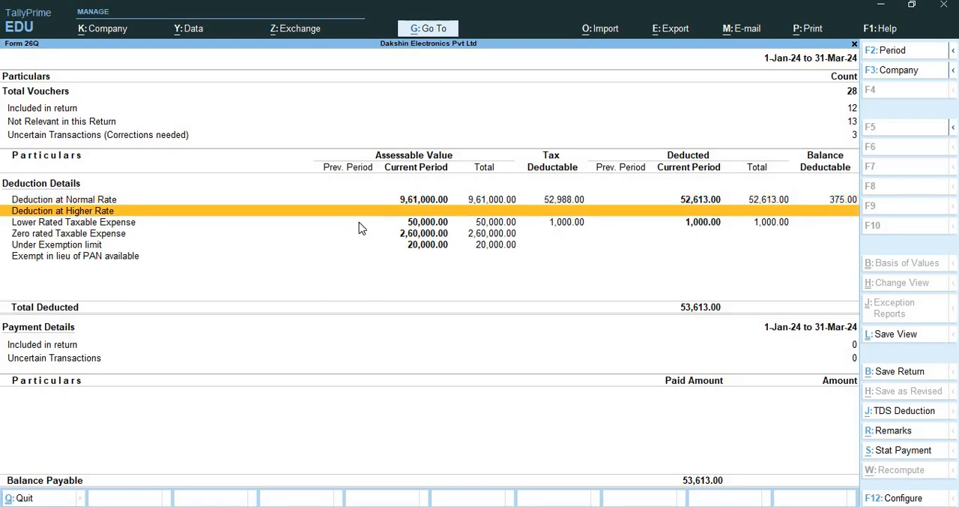
pyautogui.press('F2')
pyautogui.write('1.2')
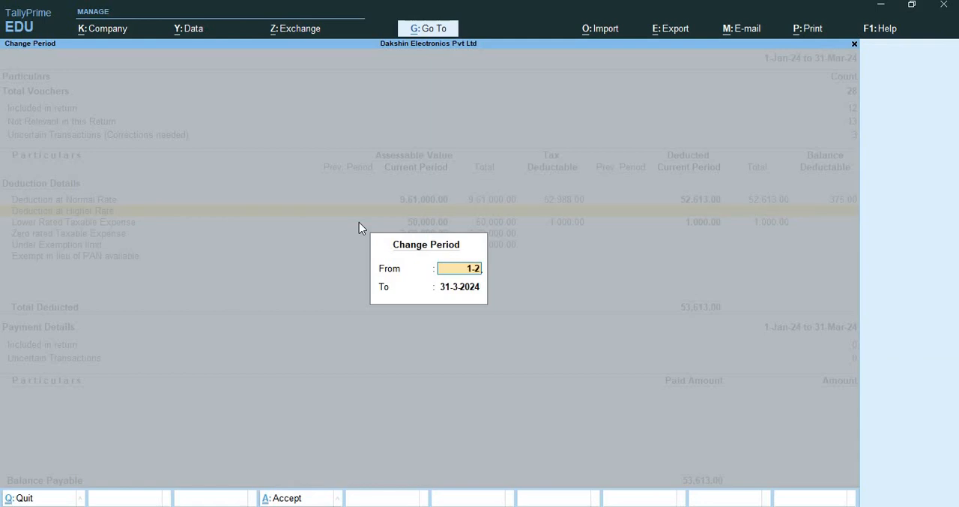
pyautogui.press('Return')
pyautogui.write('2.2')
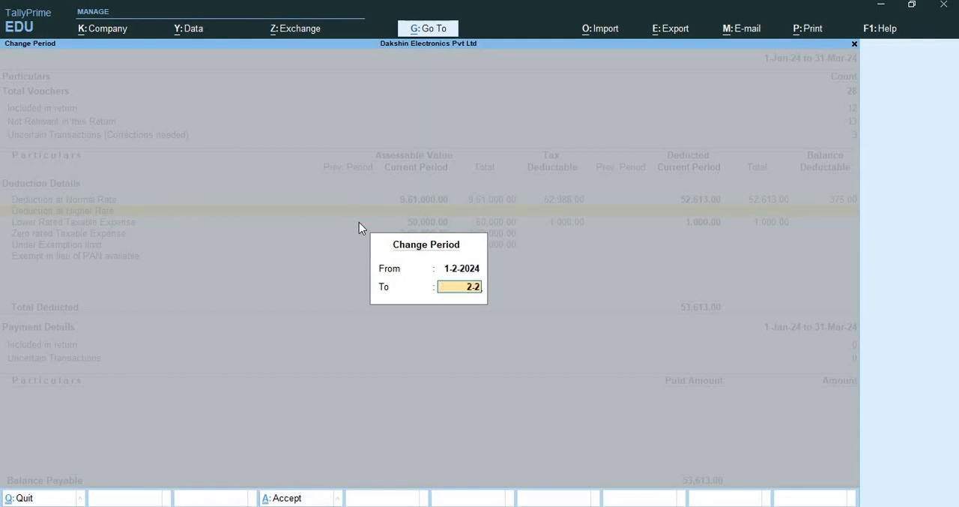
pyautogui.press('Return')
# Open the uncertain transactions and bring up the exception for parties whose PAN is not available
pyautogui.press('Down')
pyautogui.press('Down')
pyautogui.press('Down')
pyautogui.press('Down')
pyautogui.press('Down')
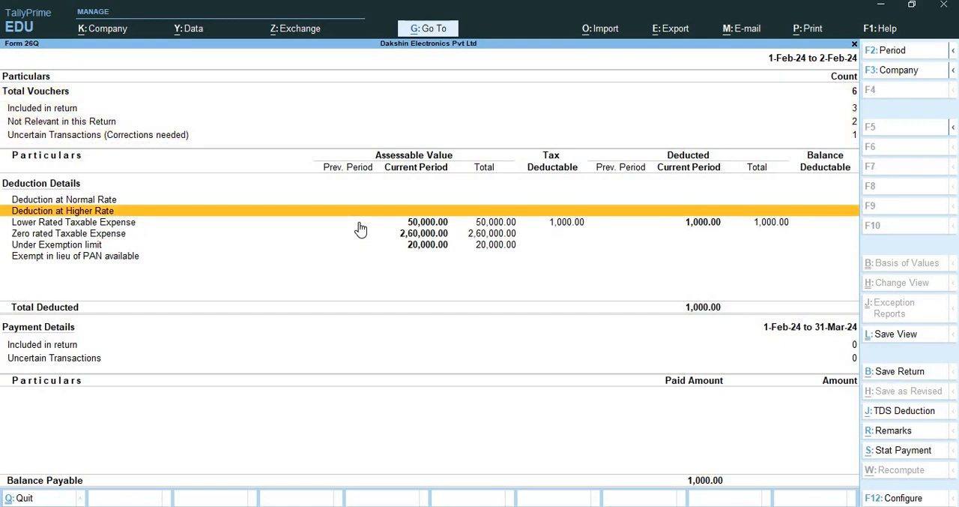
pyautogui.press('Up')
pyautogui.press('Up')
pyautogui.press('Up')
pyautogui.press('Down')
pyautogui.press('Return')
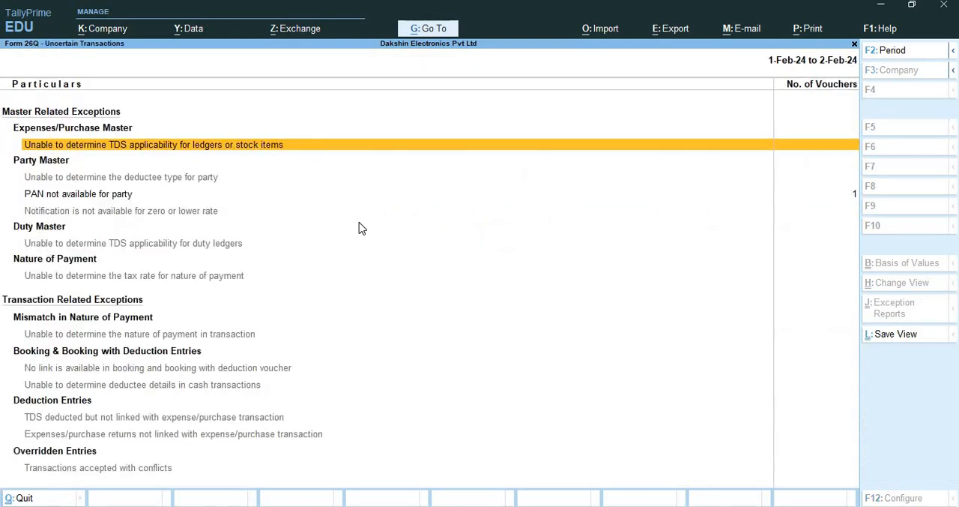
pyautogui.press('Down')
pyautogui.press('Down')
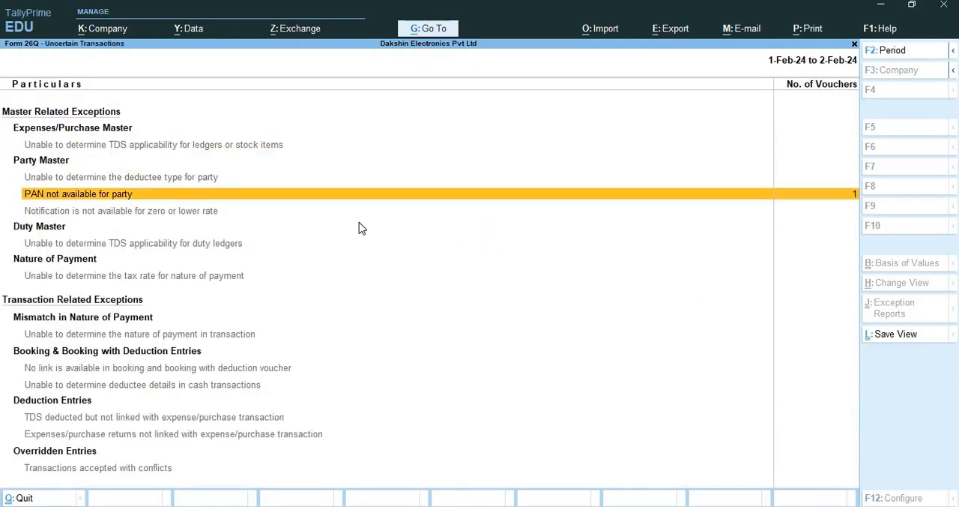
pyautogui.press('Return')
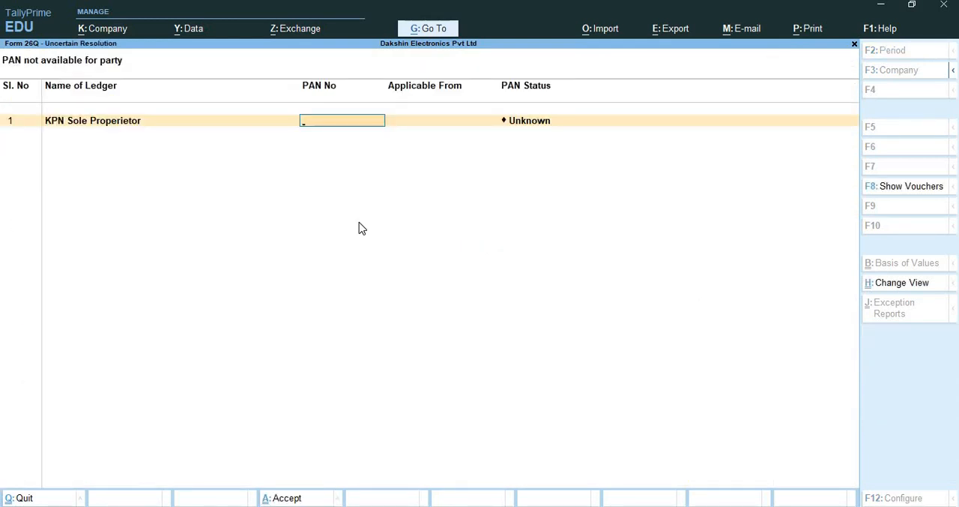
# Leave the PAN number of KPN Sole Properietor blank, set its PAN status to Not Available and accept the correction
pyautogui.press('Return')
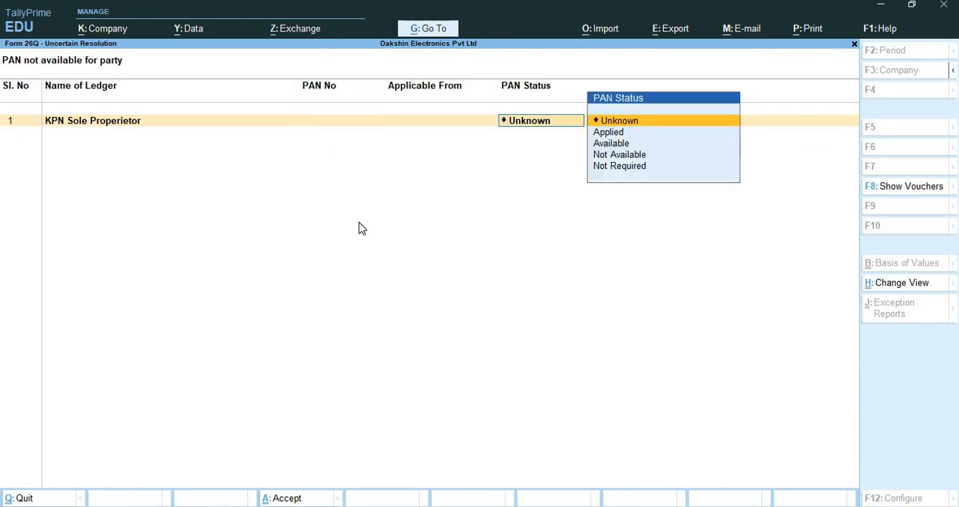
pyautogui.press('Down')
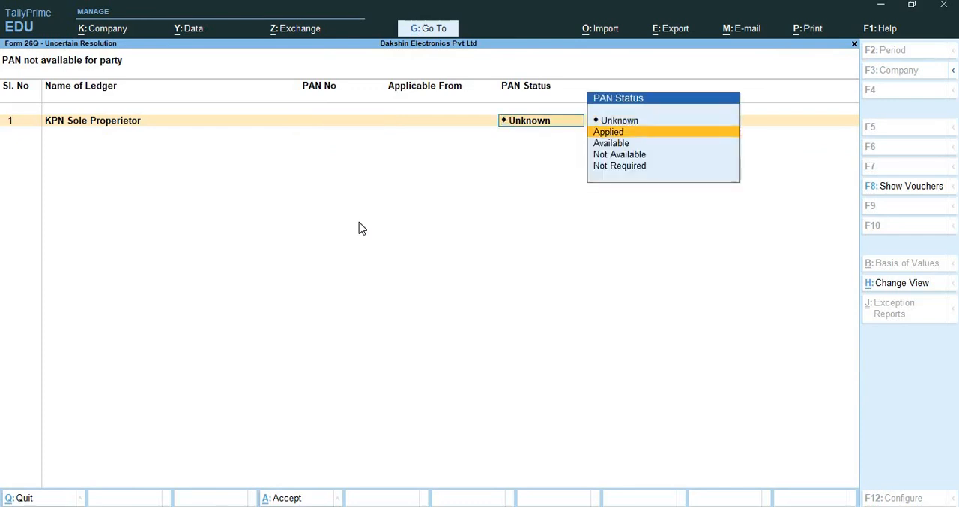
pyautogui.press('Down')
pyautogui.press('Down')
pyautogui.press('Return')
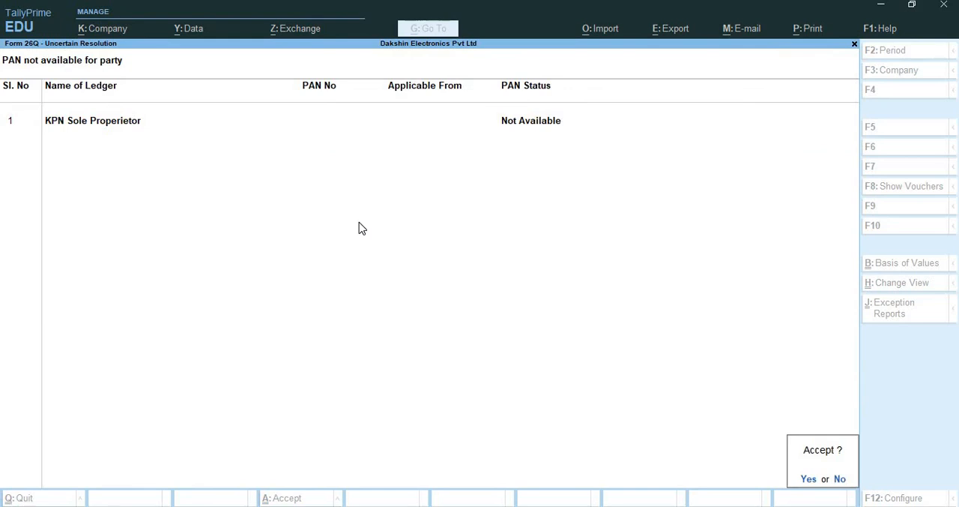
pyautogui.press('Return')
# Reopen Form 26Q and set its period from 1-2-2024 to 2-2-2024
pyautogui.hotkey('ctrl', 'q')
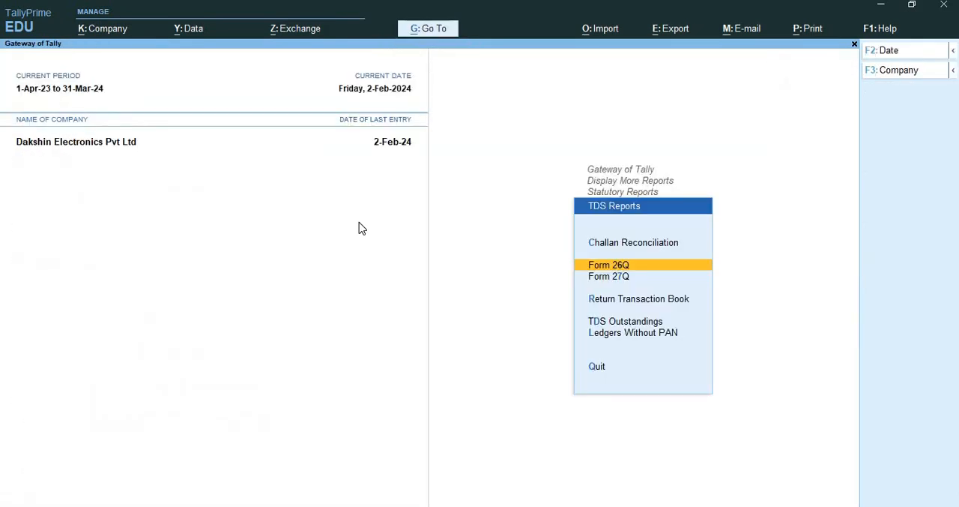
pyautogui.press('Return')
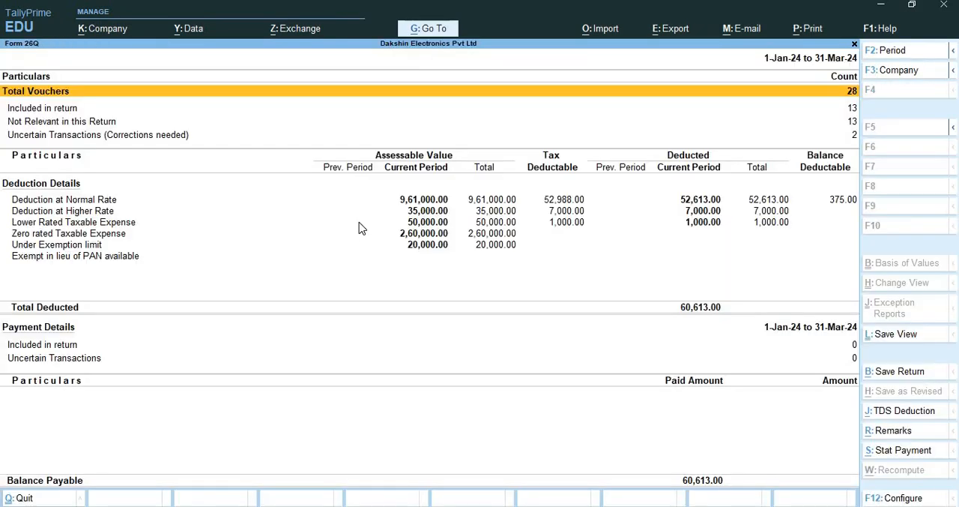
pyautogui.press('F2')
pyautogui.write('1-2')
pyautogui.press('Return')
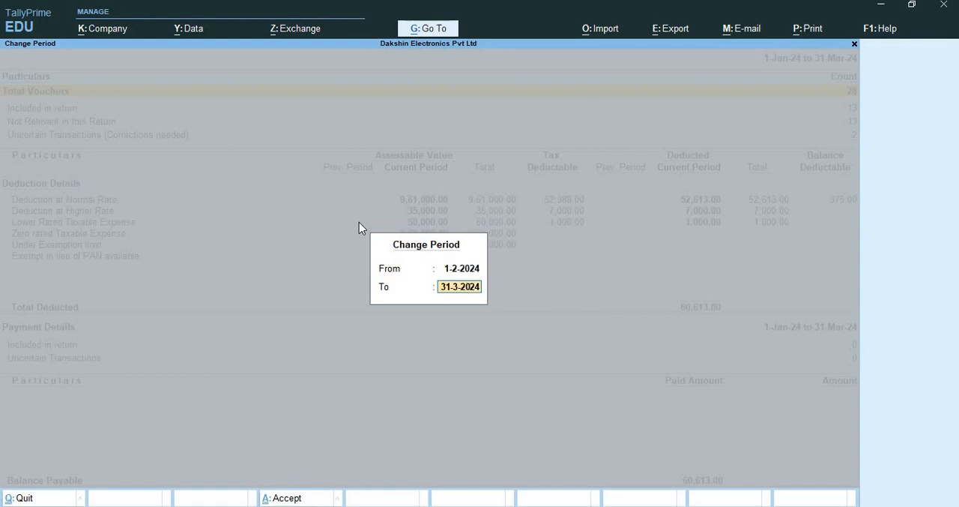
pyautogui.write('2-2')
pyautogui.press('Return')
# Examine the deduction details for higher rate, lower rate, zero rate and under exemption limit
pyautogui.press('Down')
pyautogui.press('Down')
pyautogui.press('Down')
pyautogui.press('Down')
pyautogui.press('Down')
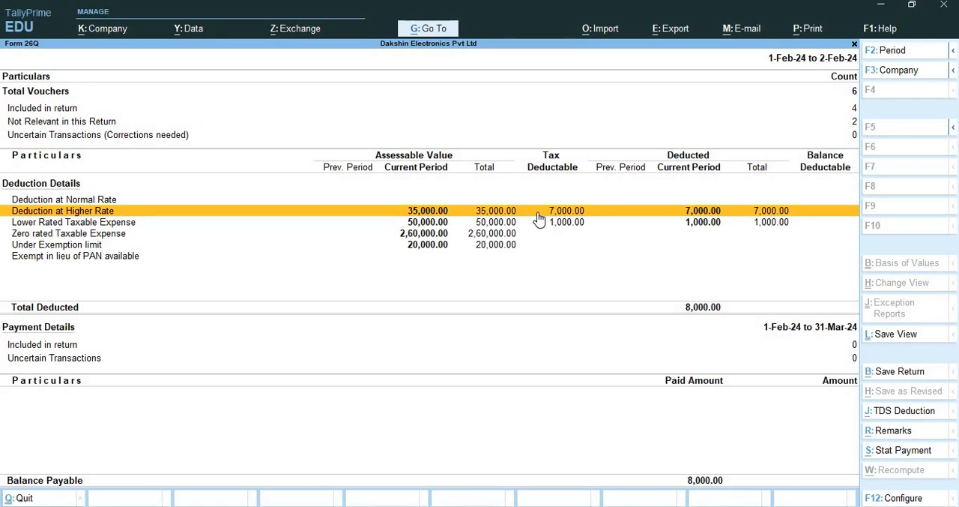
pyautogui.press('Down')
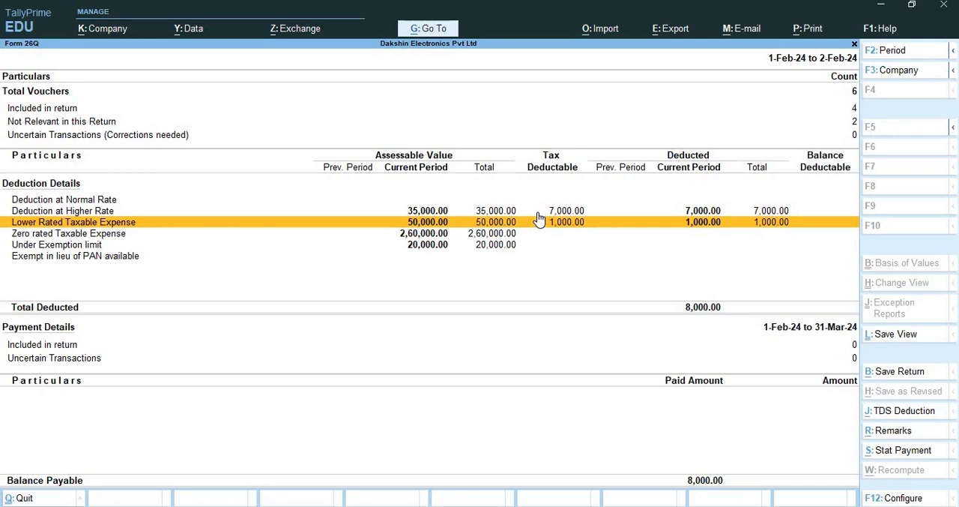
pyautogui.press('Down')
pyautogui.press('Down')
pyautogui.press('Down')
pyautogui.press('Up')
pyautogui.press('Up')
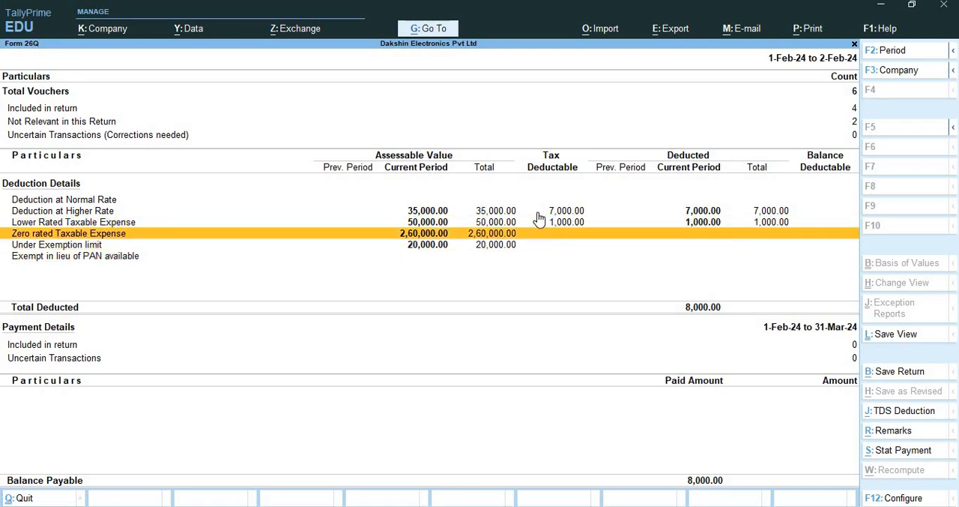
pyautogui.press('Down')
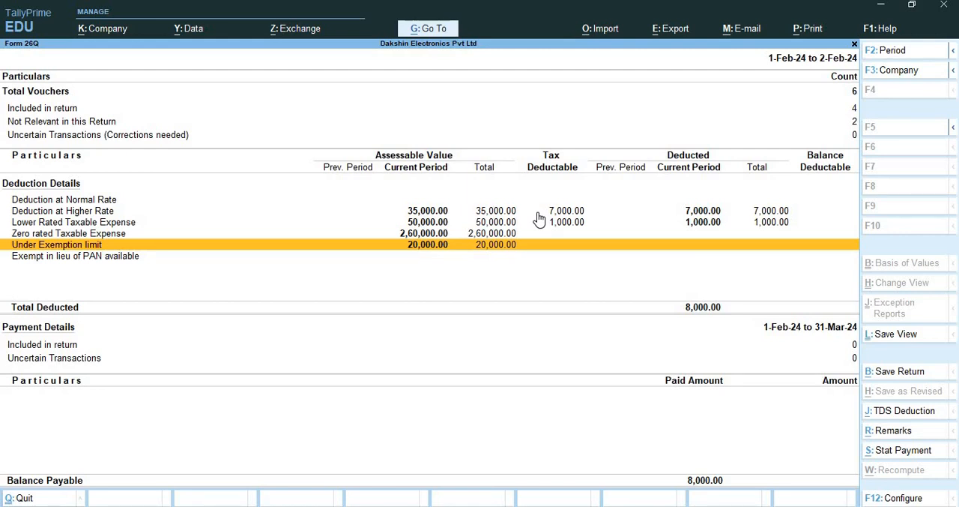
# Close Form 26Q and the report menus, and start a new payment voucher
pyautogui.hotkey('ctrl', 'q')
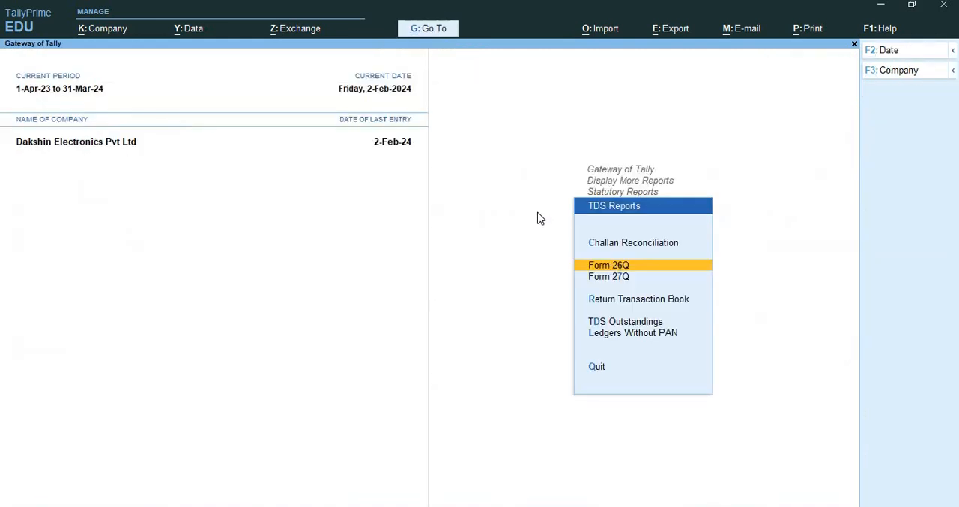
pyautogui.press('Escape')
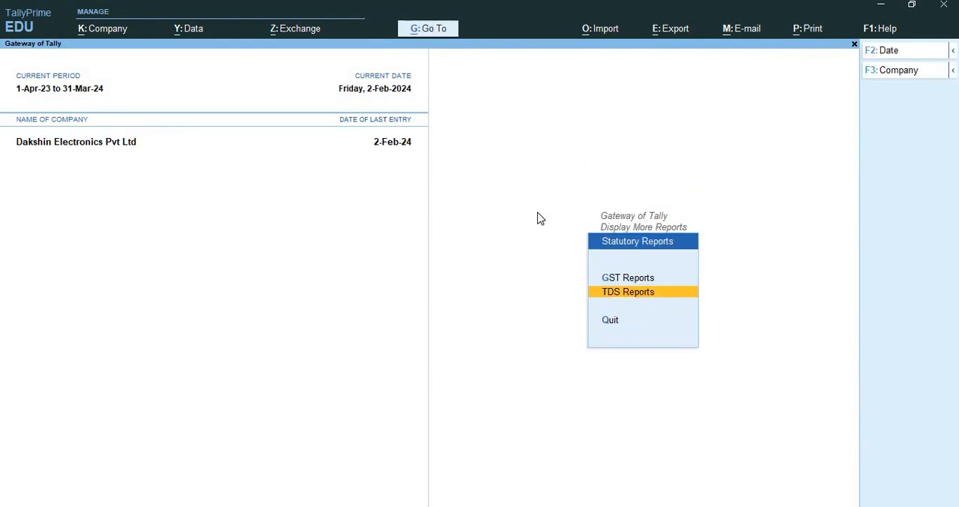
pyautogui.press('Escape')
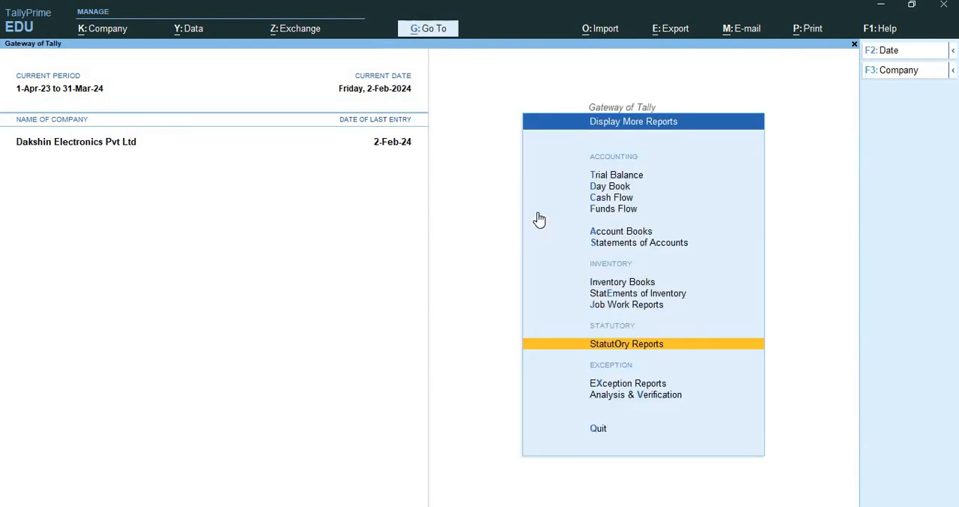
pyautogui.press('Escape')
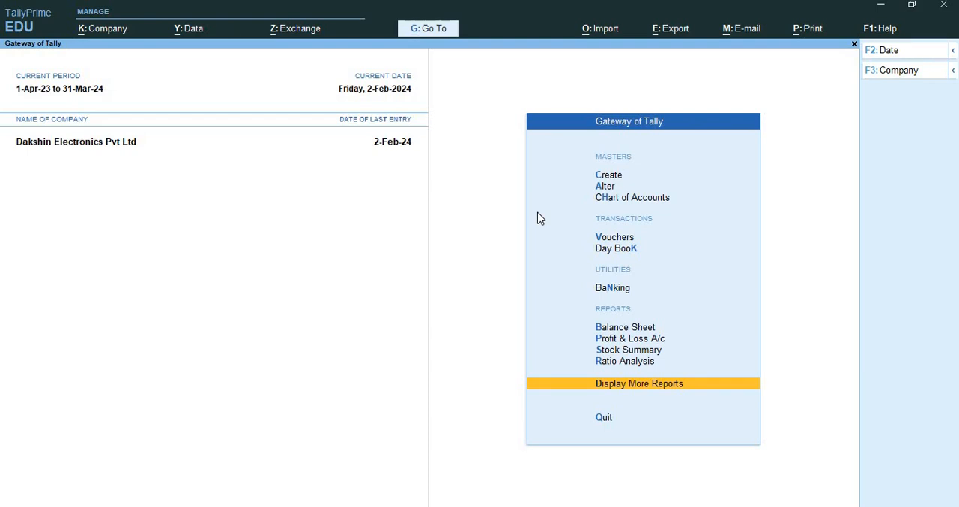
pyautogui.press('Up')
pyautogui.press('Up')
pyautogui.press('Up')
pyautogui.press('Up')
pyautogui.press('Up')
pyautogui.press('Up')
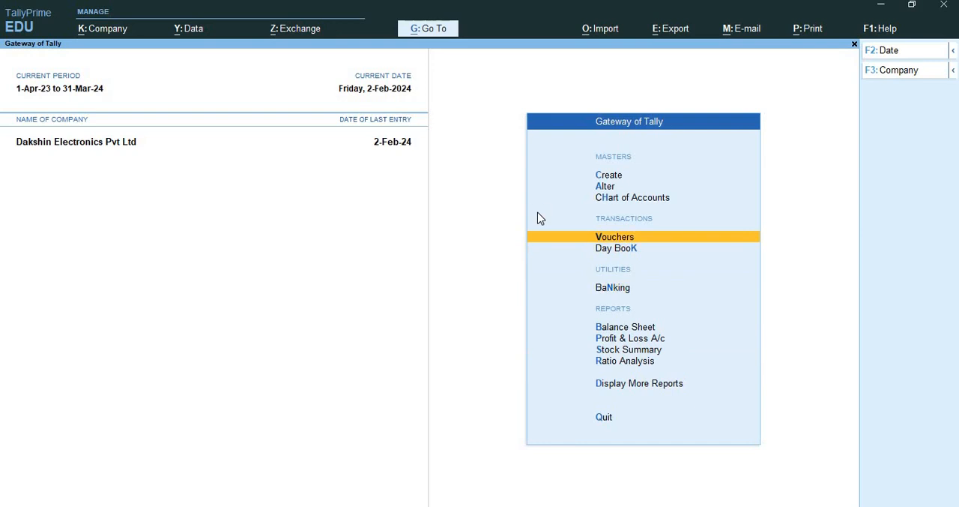
pyautogui.press('Return')
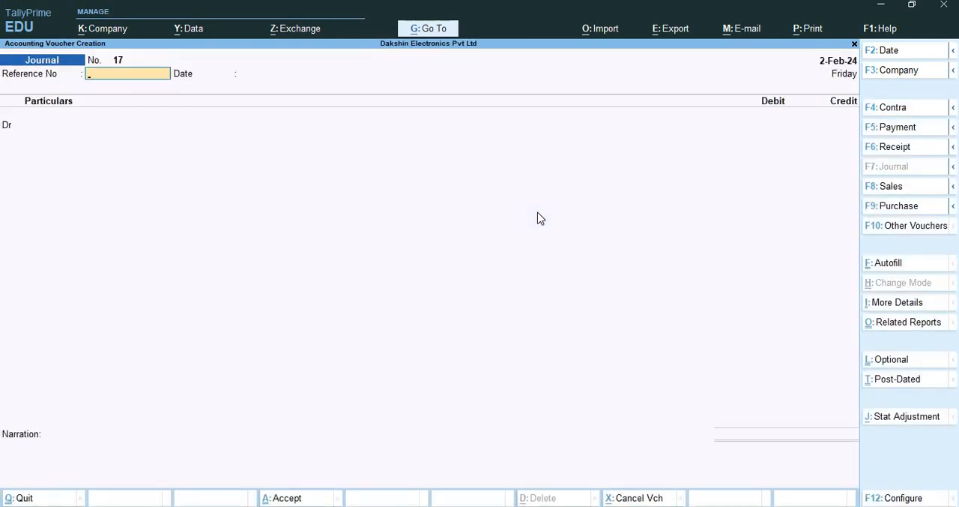
pyautogui.press('F5')
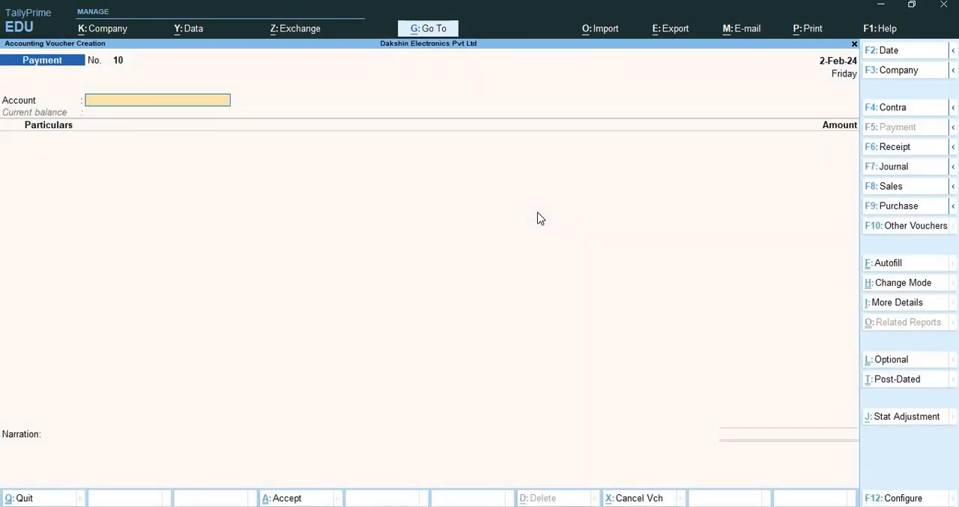
pyautogui.press('alt')
pyautogui.hotkey('alt', 'j')
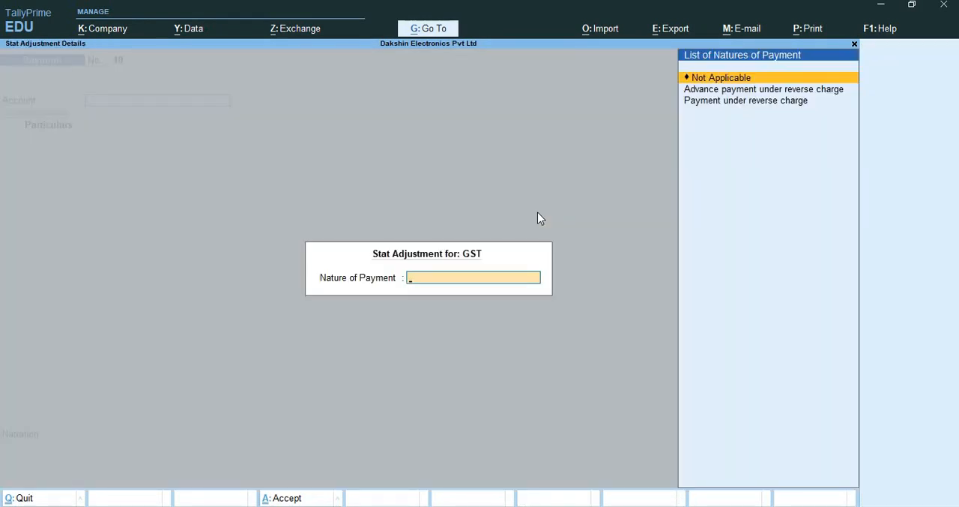
pyautogui.press('Escape')
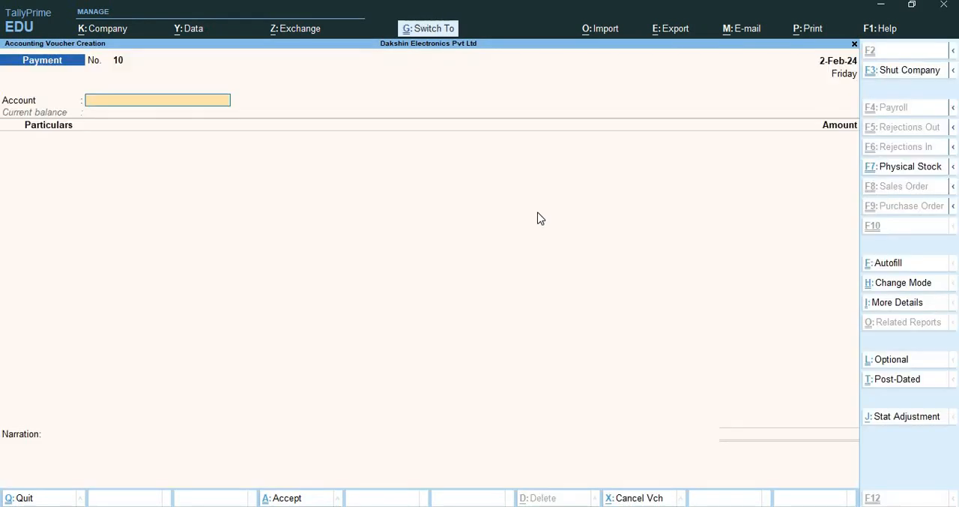
# Autofill the payment voucher as a TDS Stat Payment for 1-Jan-24 to 2-Feb-24, with tax deducted till 2-2-2024
pyautogui.hotkey('ctrl', 'f')
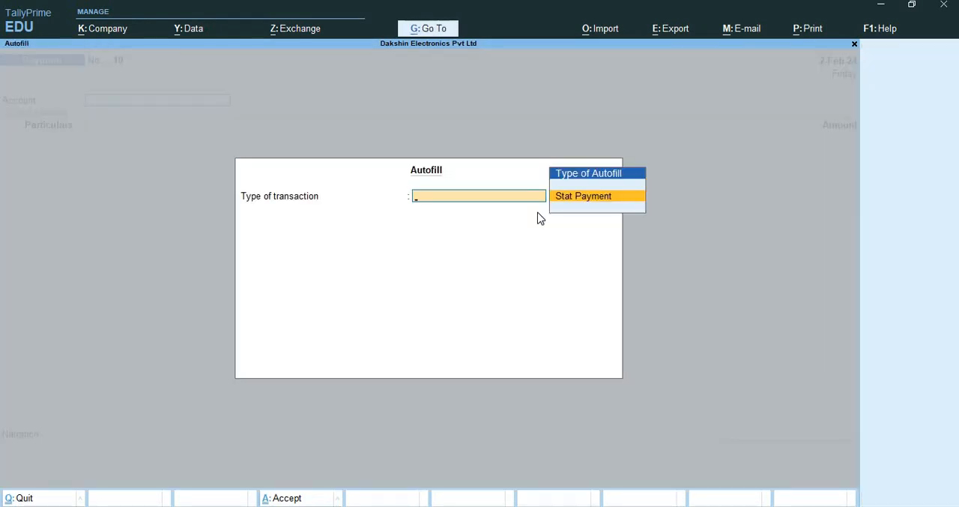
pyautogui.press('Return')
pyautogui.press('Down')
pyautogui.press('Return')
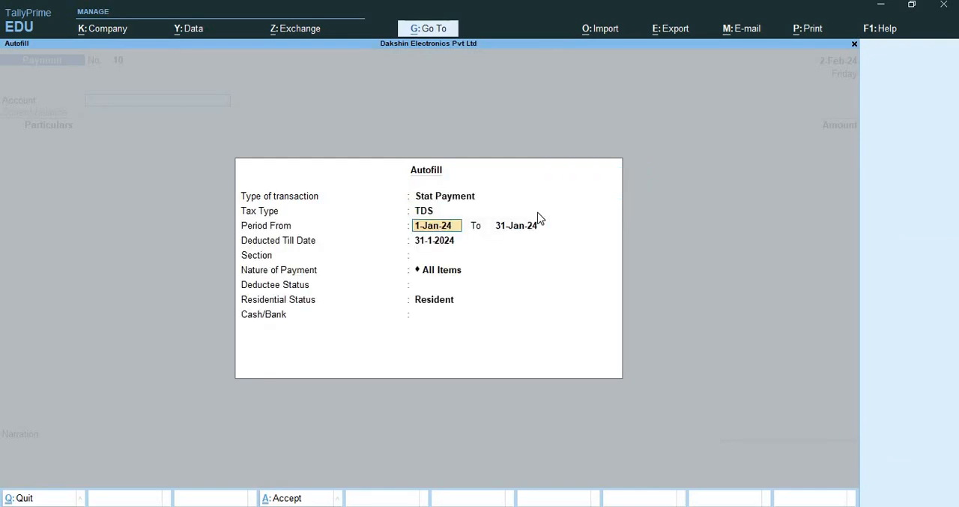
pyautogui.press('Return')
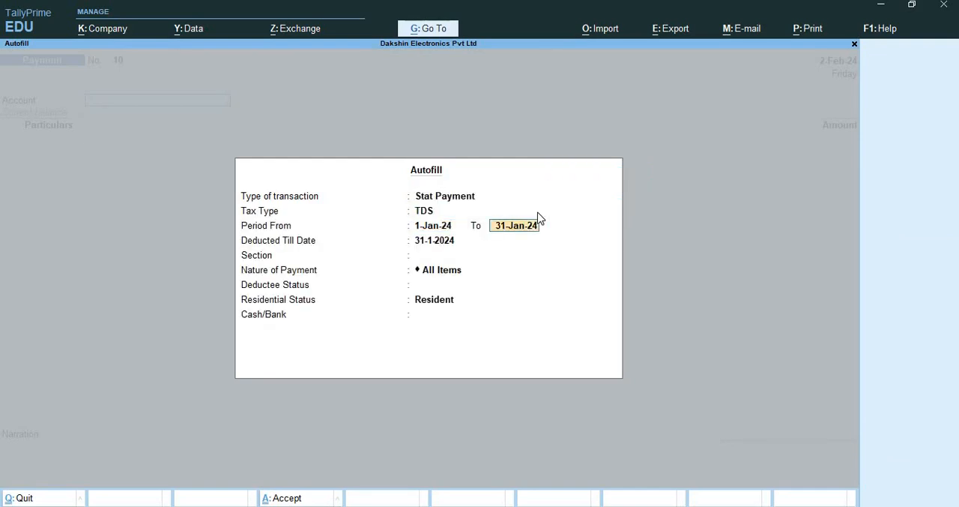
pyautogui.write('2-2')
pyautogui.press('Return')
pyautogui.write('2-2')
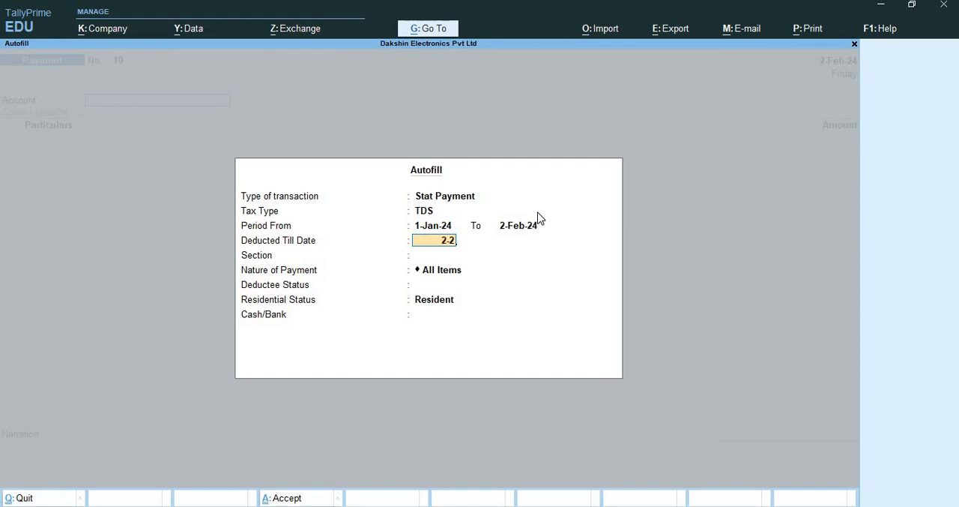
pyautogui.press('Return')
# Set section, nature of payment, deductee status and residential status to All Items, and pay from Kotak Bank Current A/c
pyautogui.press('Return')
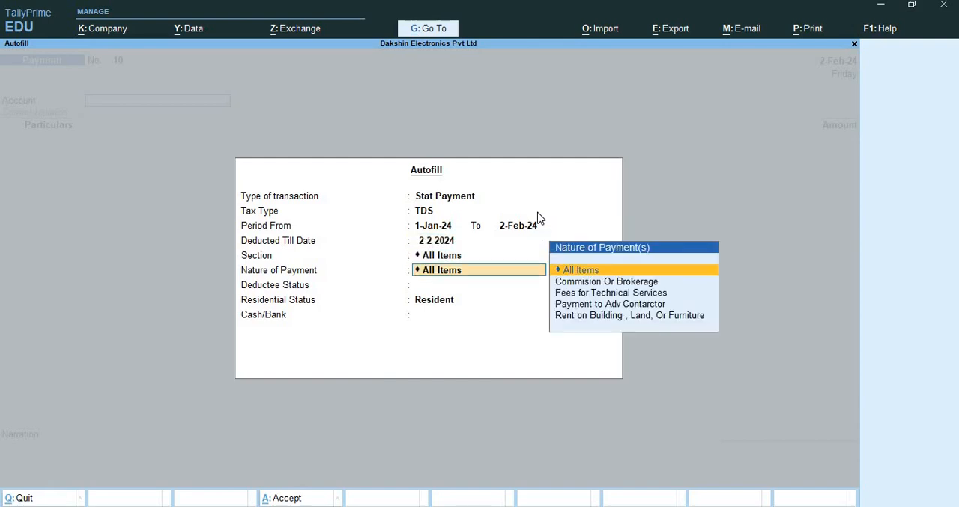
pyautogui.press('Return')
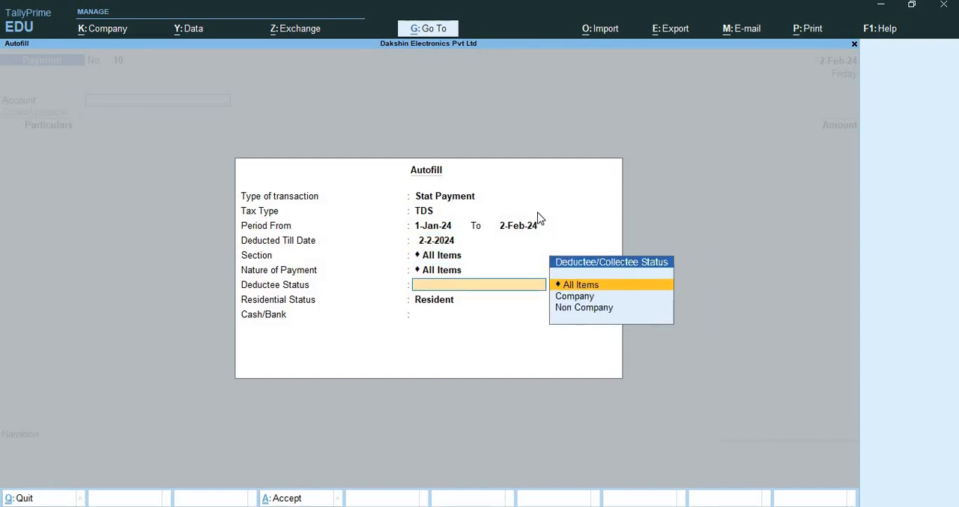
pyautogui.press('Return')
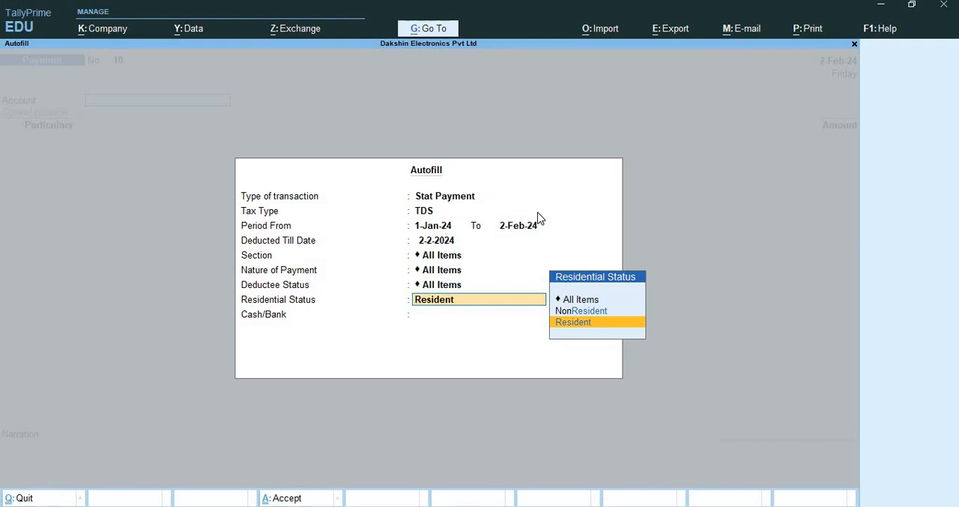
pyautogui.press('Up')
pyautogui.press('Up')
pyautogui.press('Return')
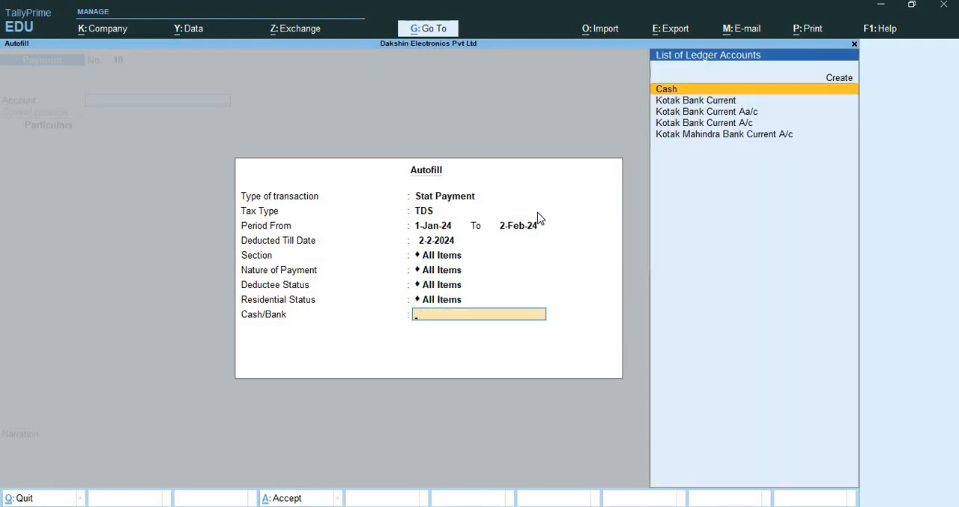
pyautogui.press('Down')
pyautogui.press('Down')
pyautogui.press('Down')
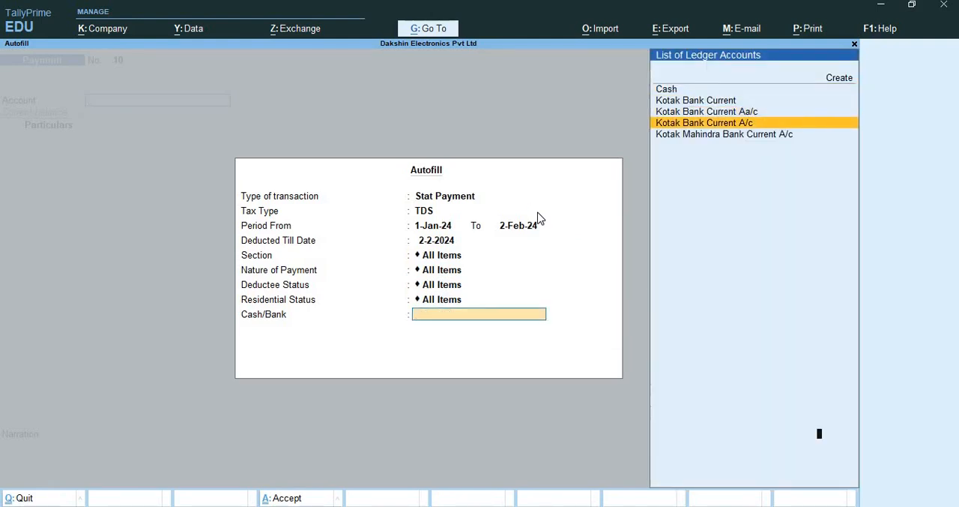
pyautogui.press('Return')
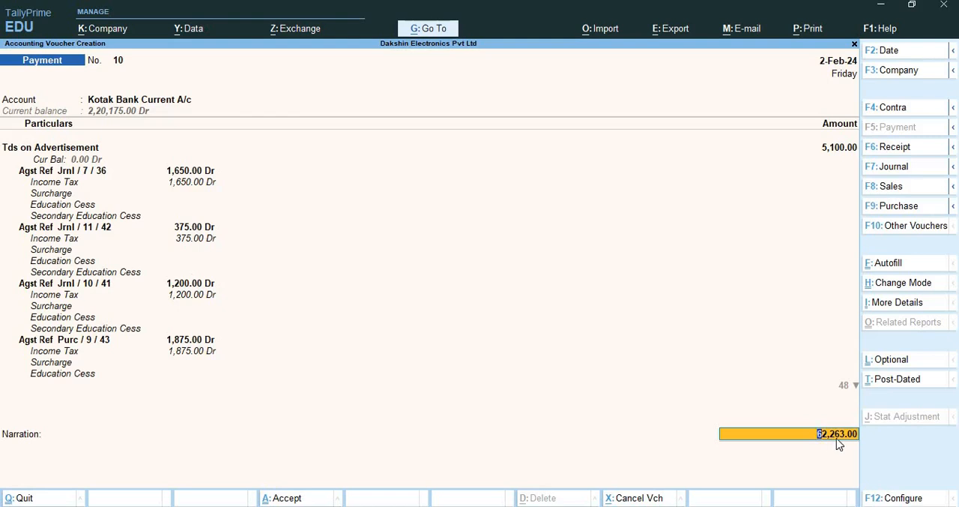
# Accept the cheque bank allocation dated 2-Feb-24 without an instrument number and save the TDS payment voucher
pyautogui.press('Return')
pyautogui.press('Return')
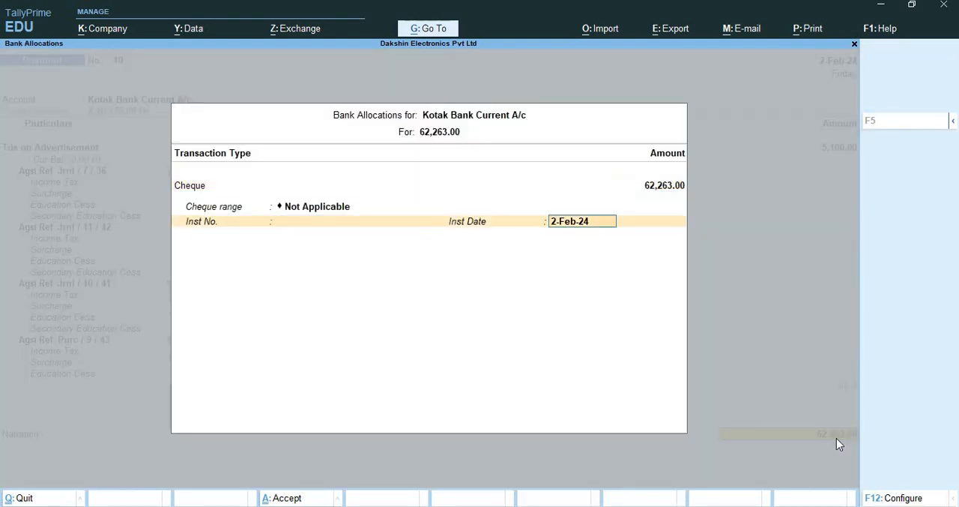
pyautogui.press('Return')
pyautogui.press('Return')
pyautogui.press('Return')
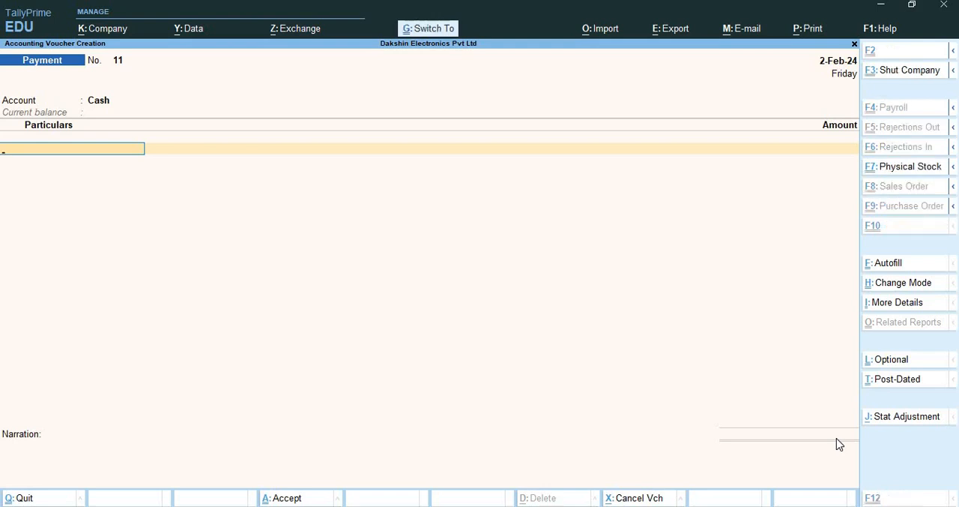
# Leave voucher creation and open the Tds on Advertisement payment voucher from the Day Book
pyautogui.hotkey('ctrl', 'q')
pyautogui.press('Down')
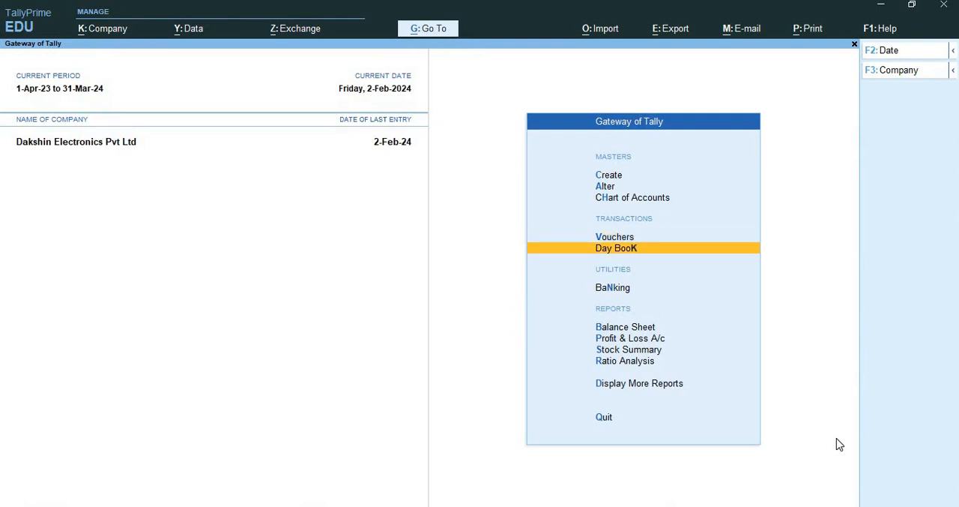
pyautogui.press('Return')
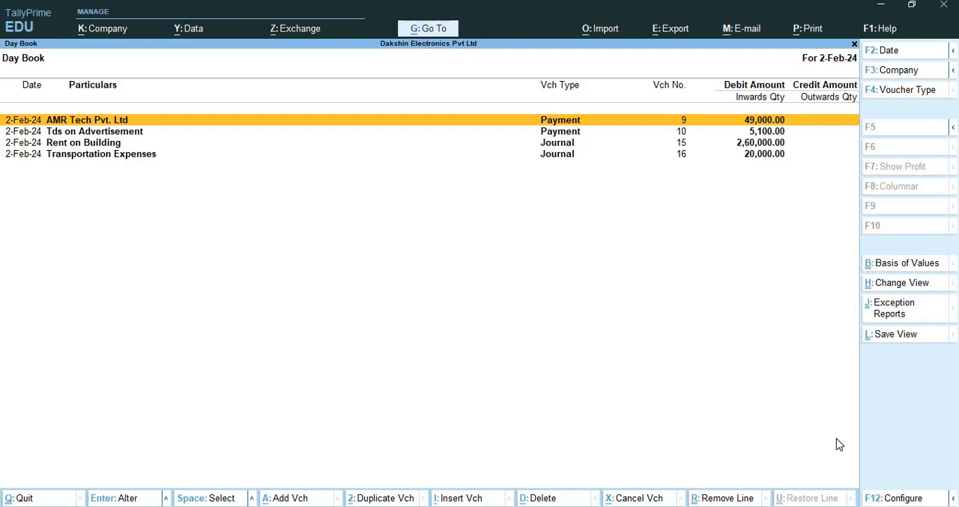
pyautogui.press('Down')
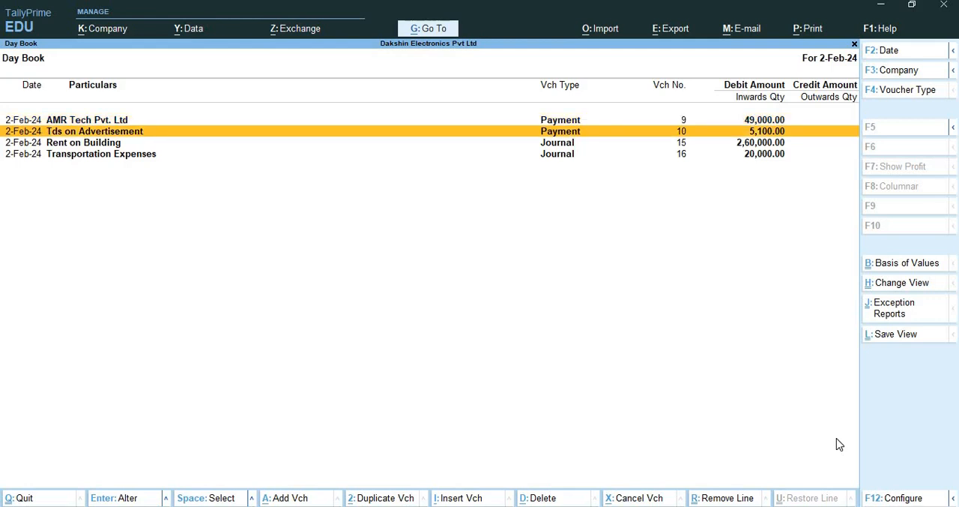
pyautogui.press('Return')
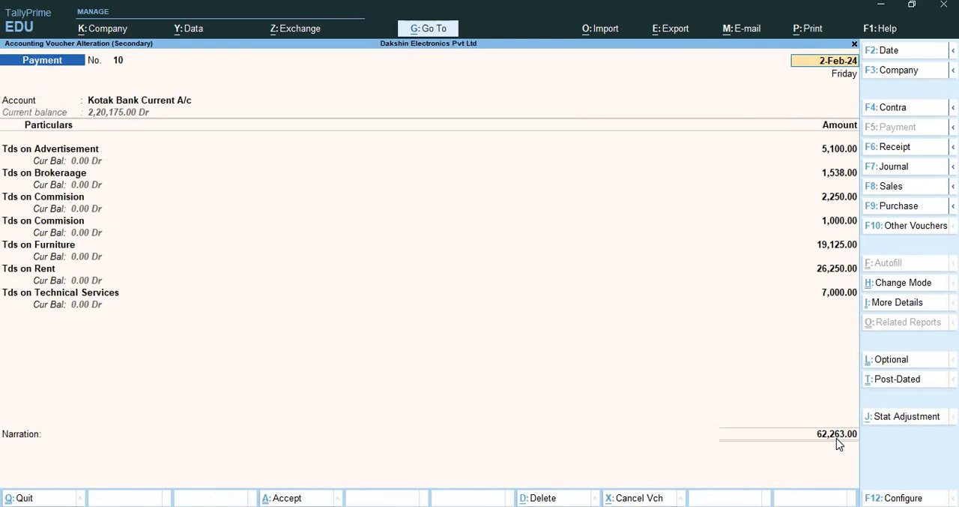
# Preview the current payment voucher's printout as a TDS challan and enlarge it for reading
pyautogui.press('ctrl')
pyautogui.hotkey('alt', 'p')
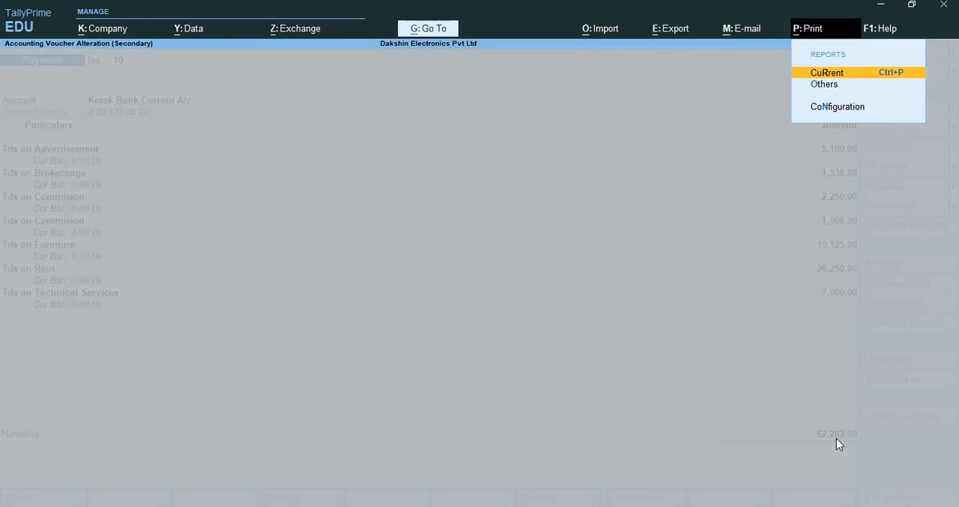
pyautogui.press('Return')
pyautogui.press('Left')
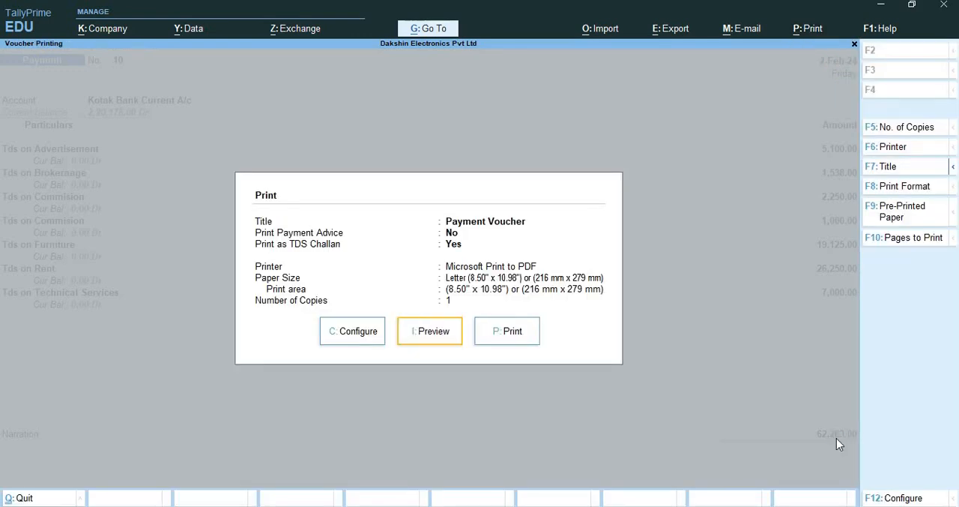
pyautogui.press('Return')
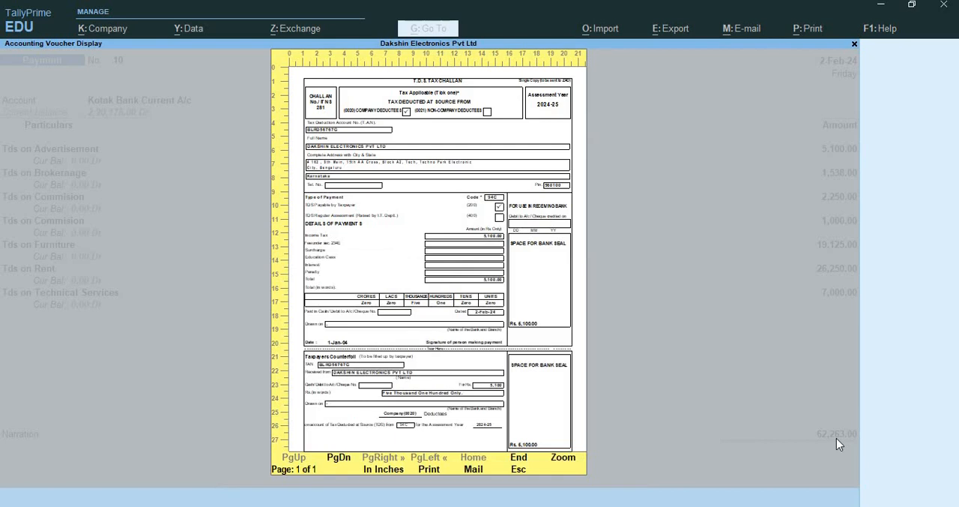
pyautogui.press('Return')
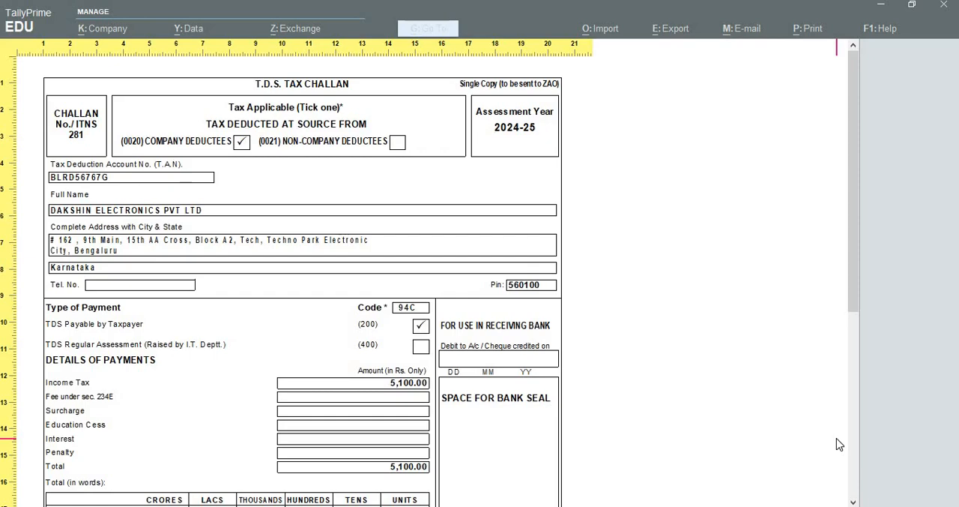
# Examine the TDS tax challans for each section code, including deductee type, payment details and taxpayer's counterfoil
pyautogui.scroll(-15, 839, 445)
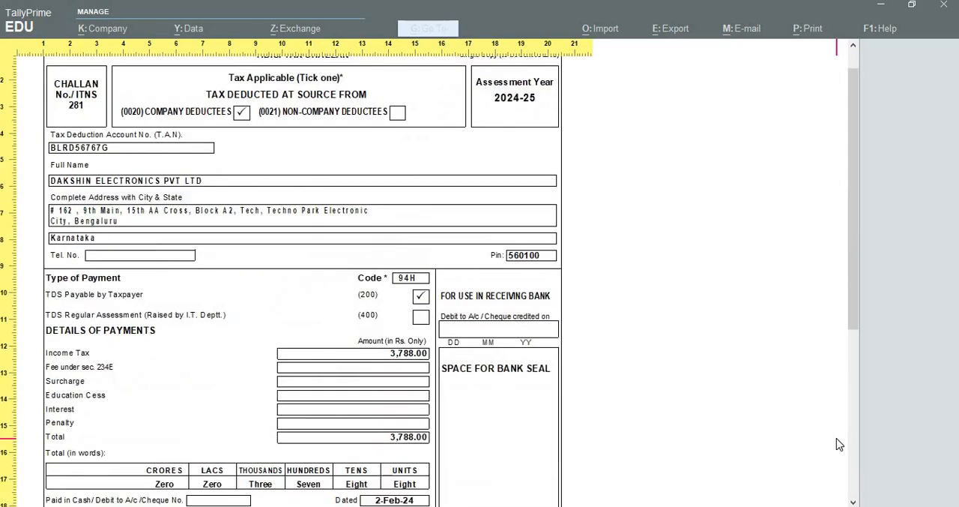
pyautogui.scroll(-15, 839, 445)
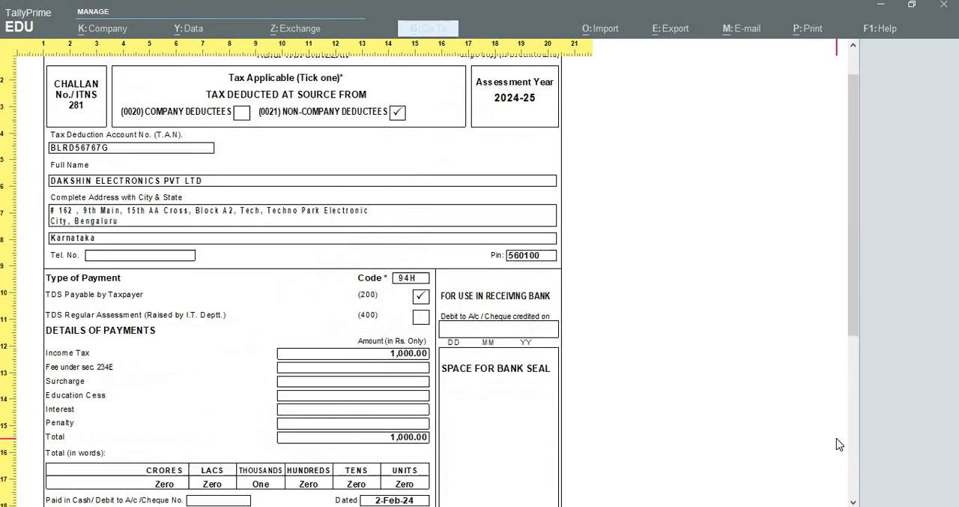
pyautogui.scroll(-15, 839, 444)
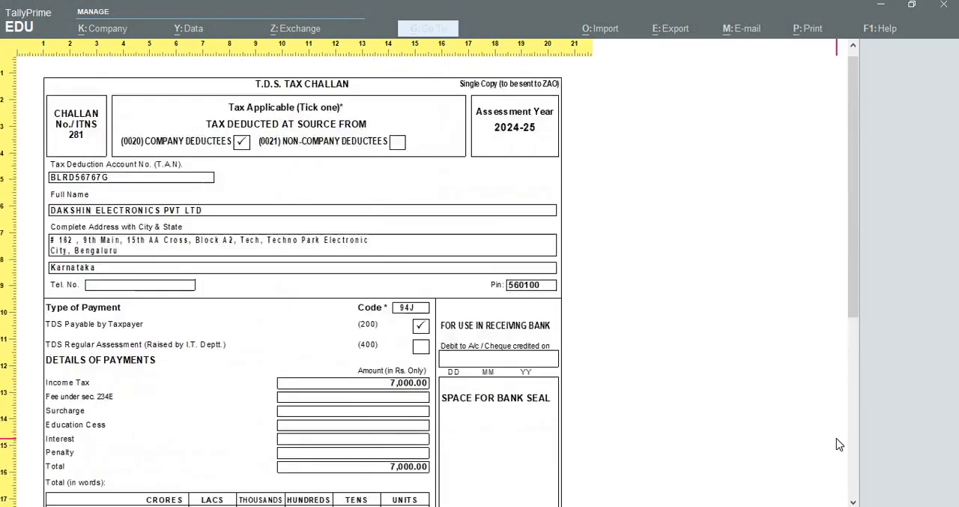
pyautogui.scroll(-10, 840, 444)
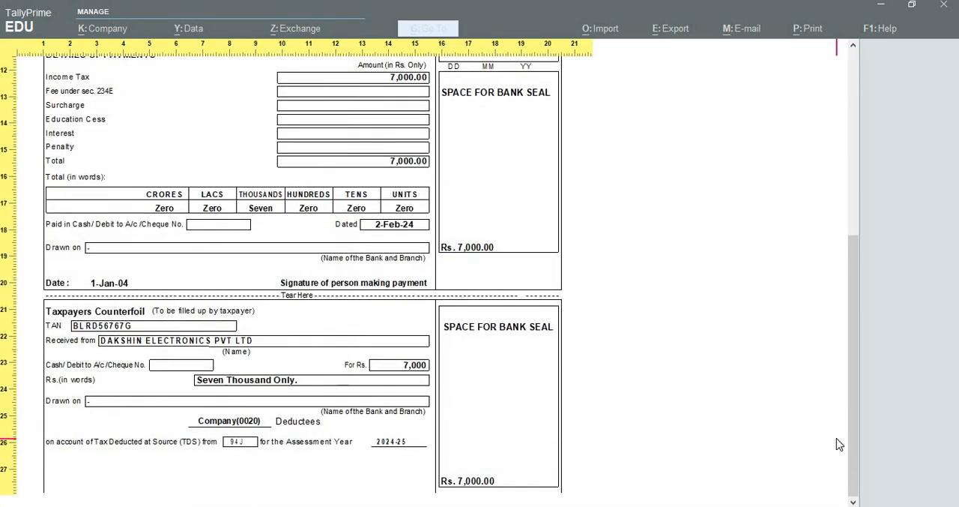
pyautogui.scroll(20, 839, 444)
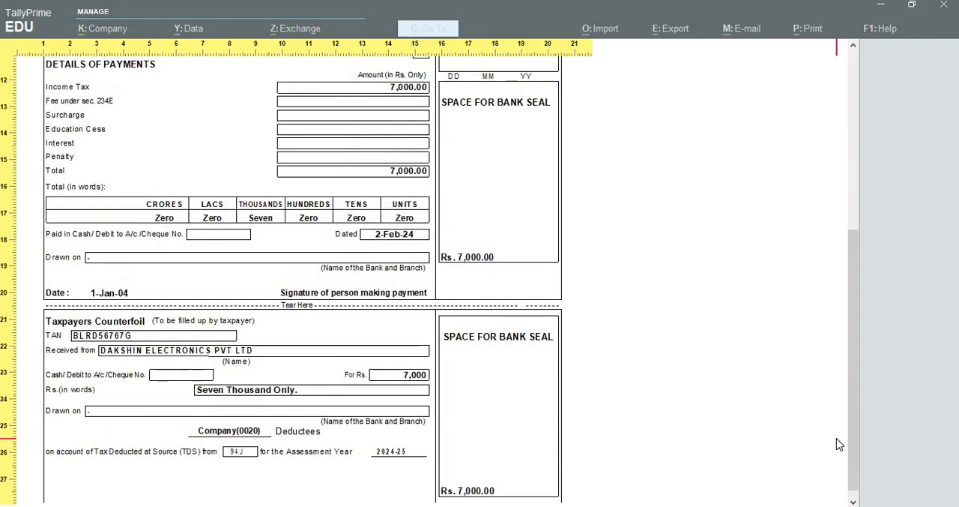
pyautogui.scroll(20, 839, 444)
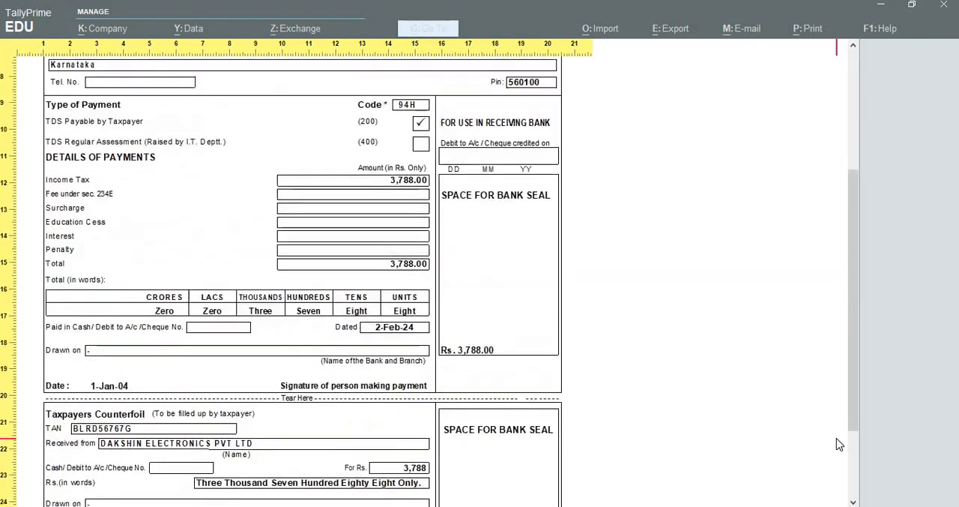
pyautogui.scroll(-3, 840, 444)
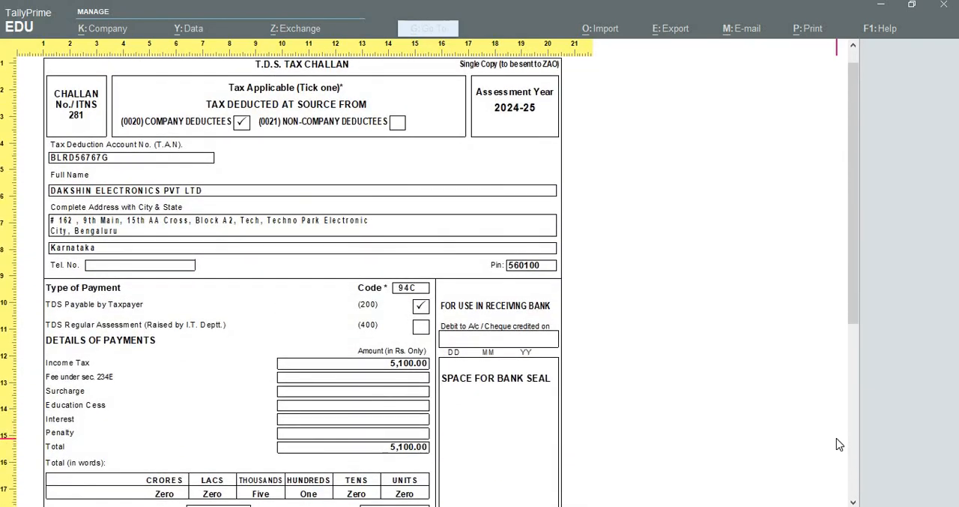
pyautogui.scroll(-1, 840, 445)
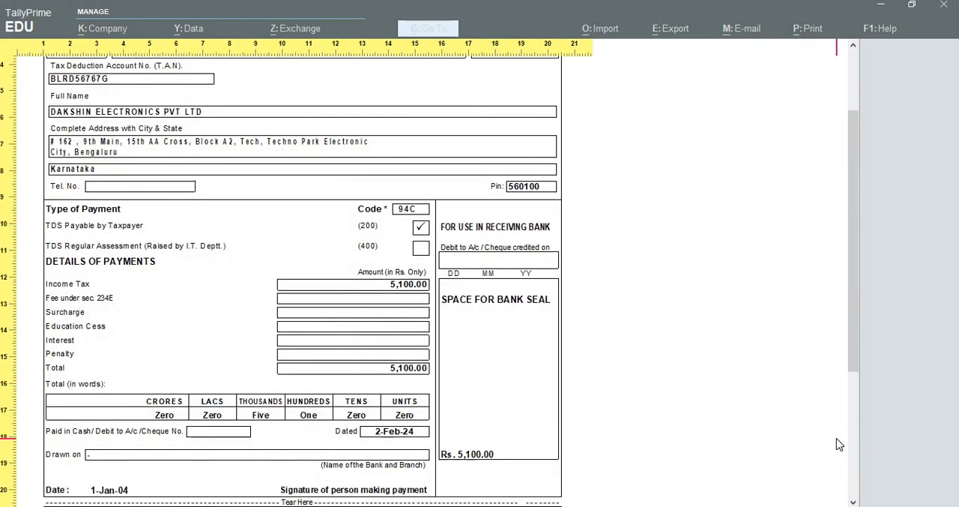
# Close the challan preview, print settings, payment voucher and Day Book to return to the Gateway of Tally
pyautogui.press('Escape')
pyautogui.press('Escape')
pyautogui.press('Escape')
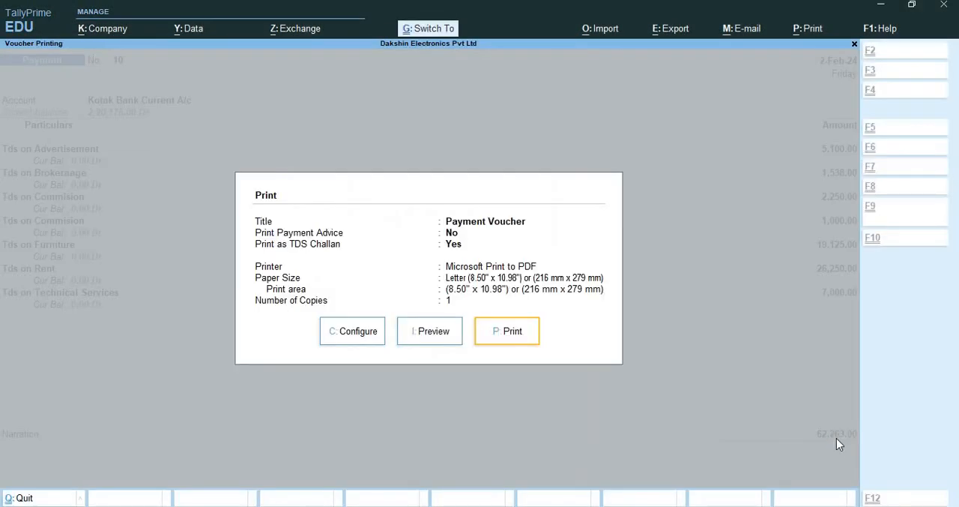
pyautogui.press('Escape')
pyautogui.press('Escape')
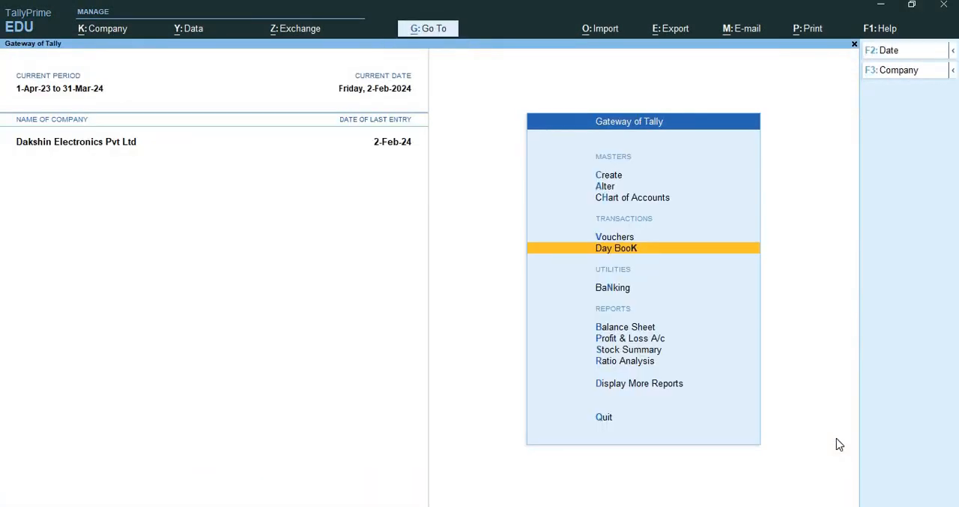